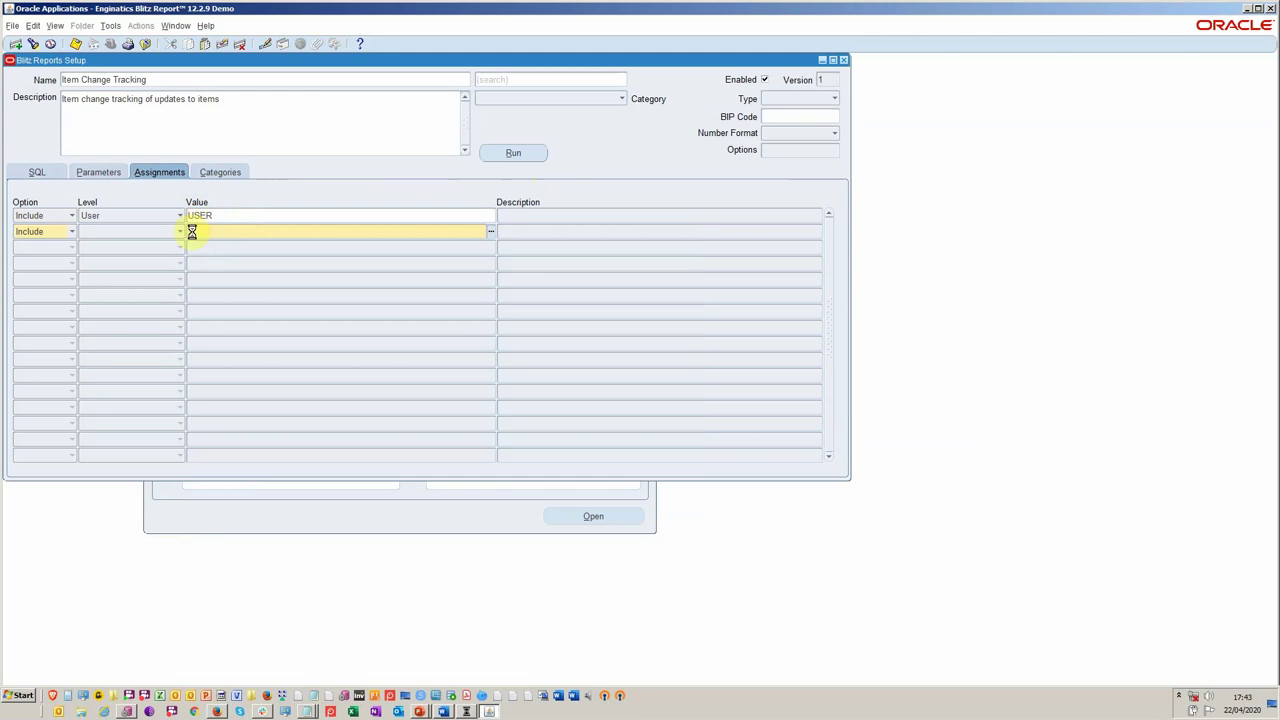
# Assign the Item Change Tracking report to the Enginatics category.
pyautogui.click(178, 236)
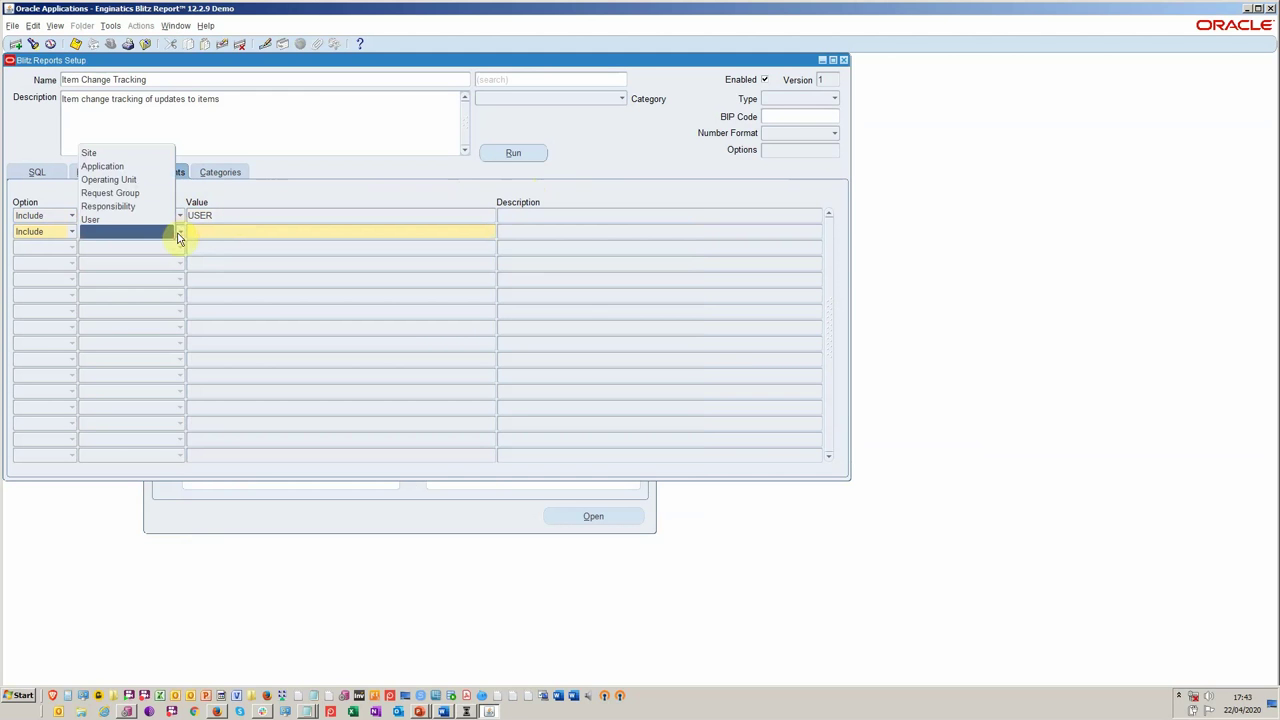
pyautogui.click(251, 211)
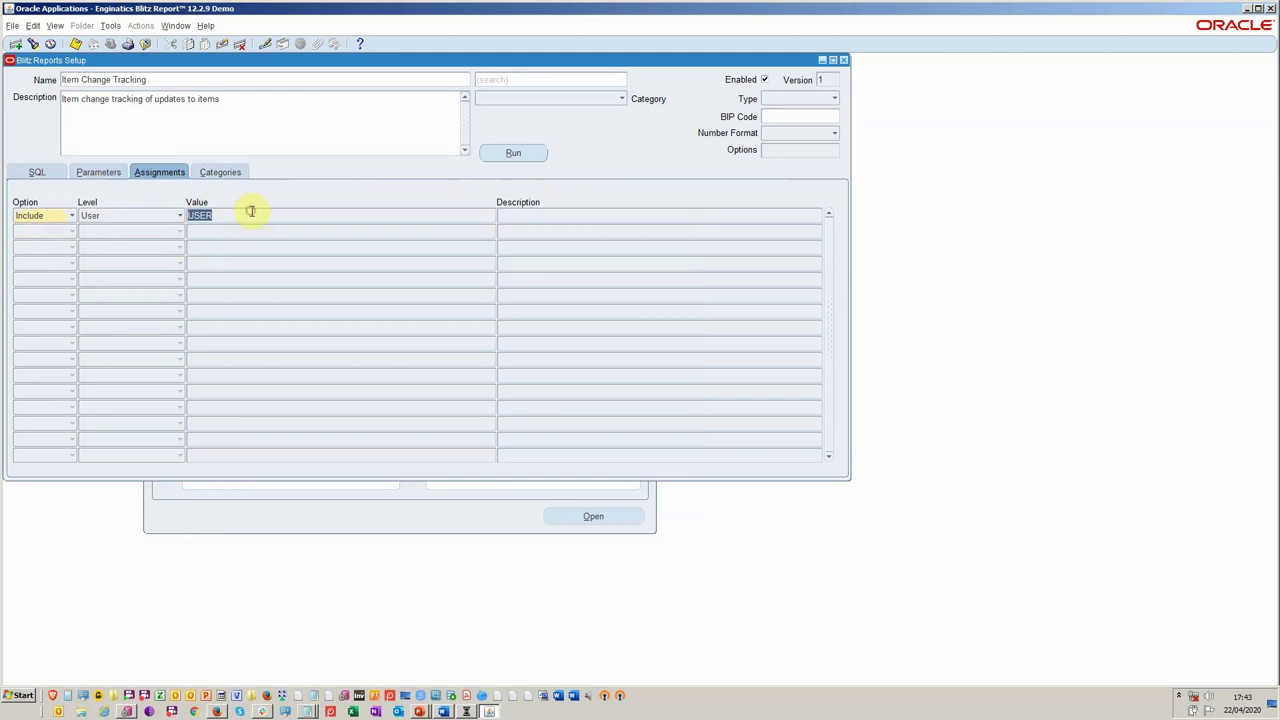
pyautogui.click(207, 174)
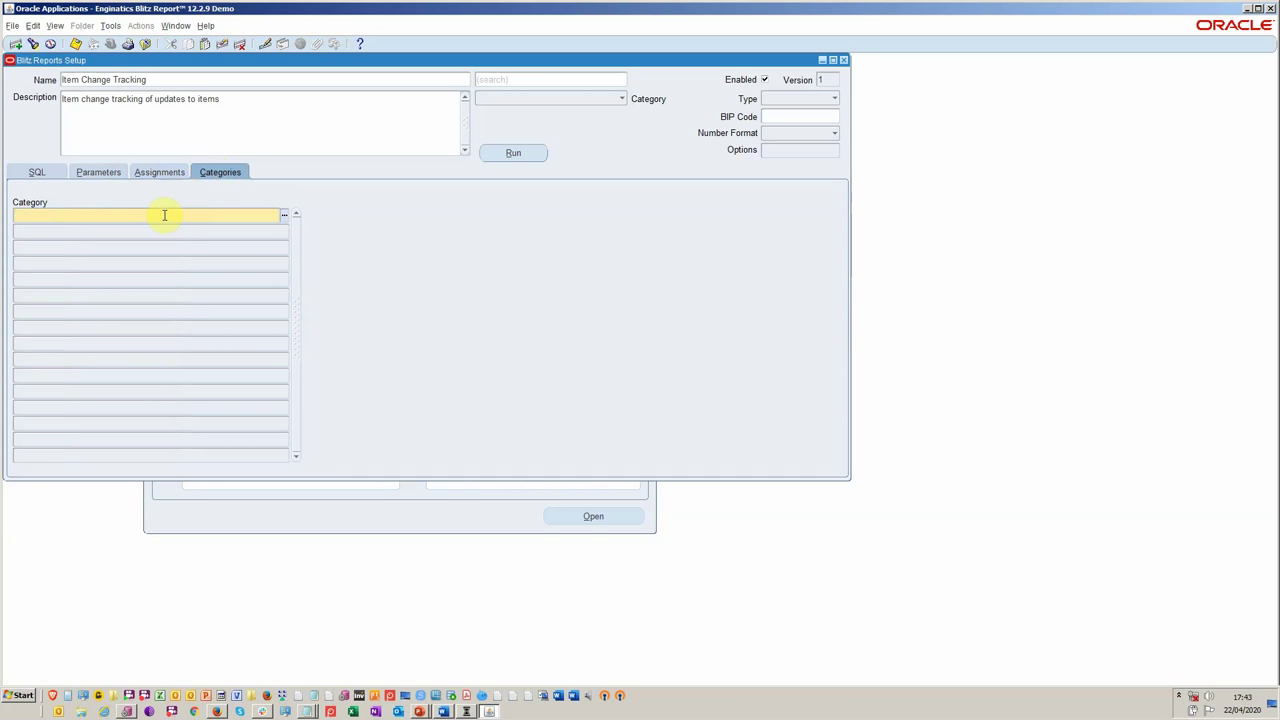
pyautogui.write('enginatics')
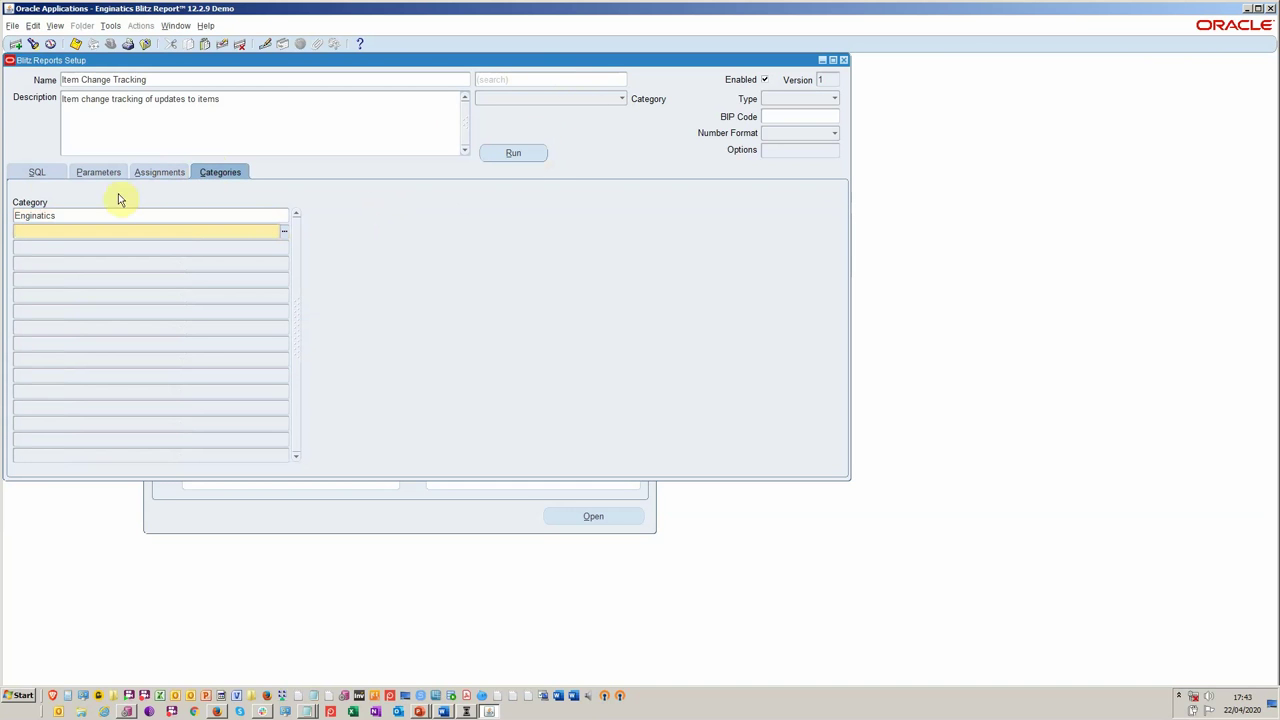
# Review the report's SQL, parameters, assignments and category before running it.
pyautogui.click(49, 171)
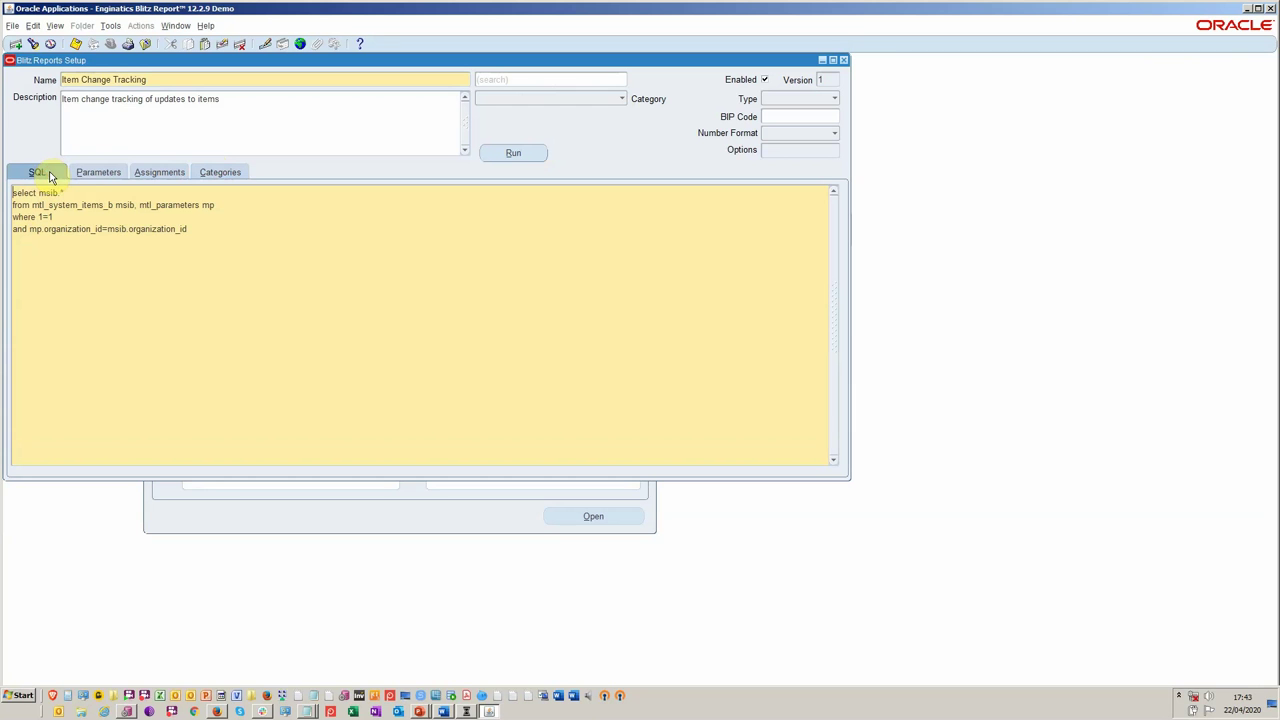
pyautogui.click(108, 171)
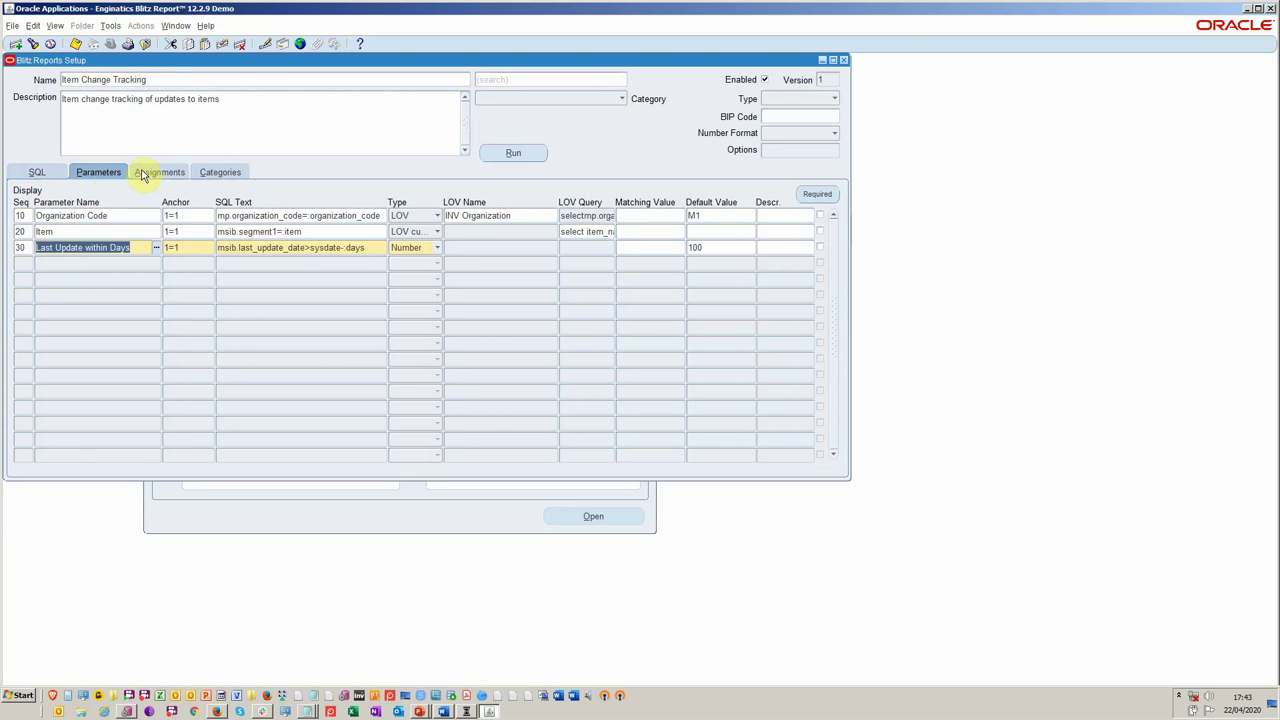
pyautogui.click(143, 173)
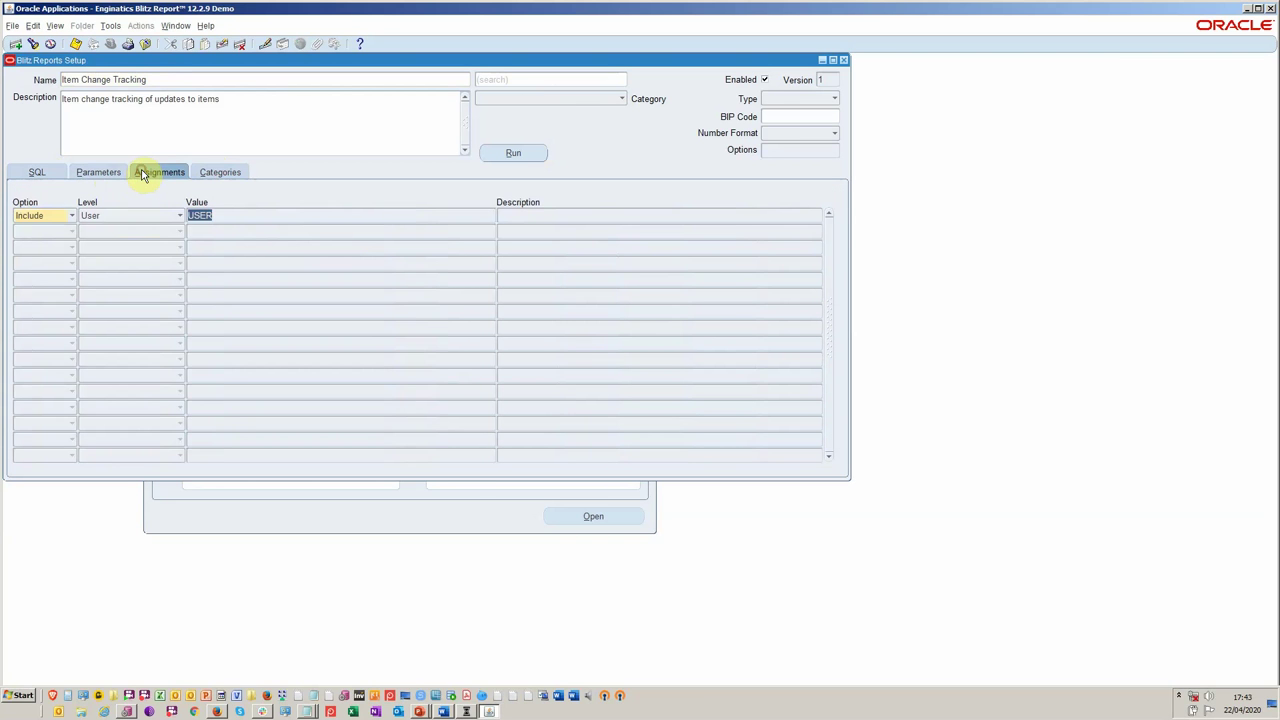
pyautogui.click(232, 175)
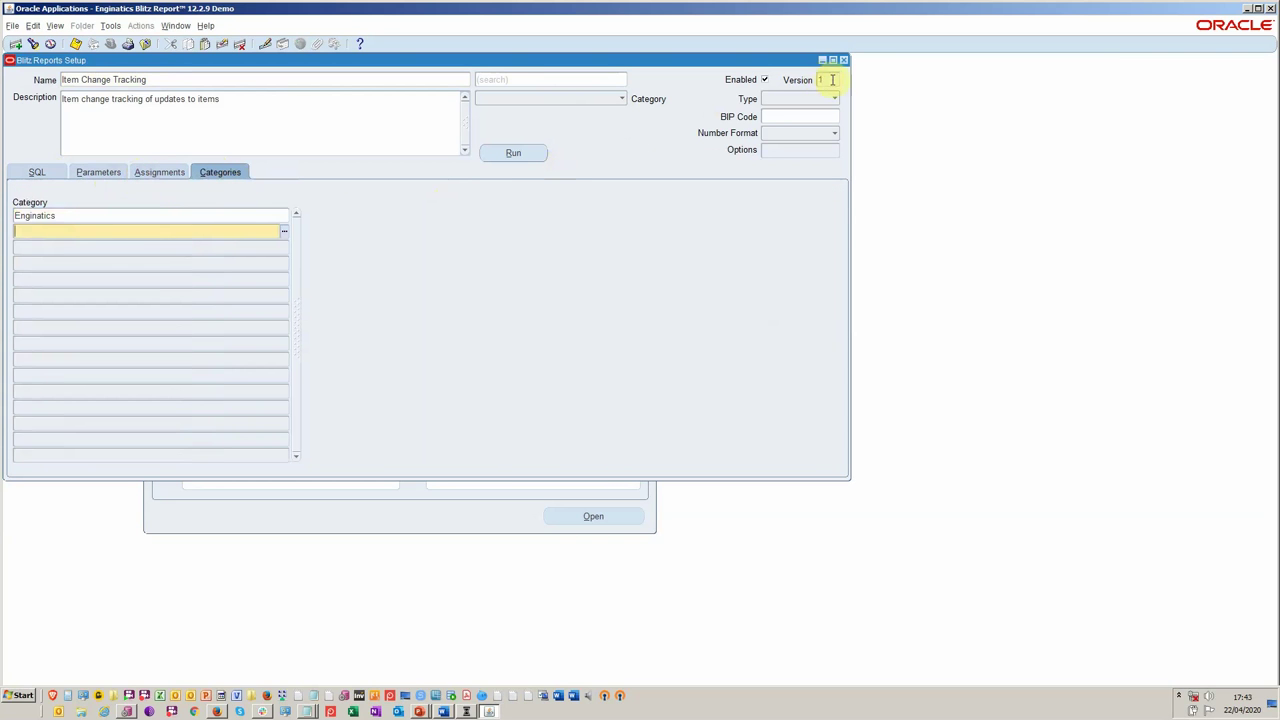
# Run the Item Change Tracking report with its default parameters, then switch back from the Excel output to the report window.
pyautogui.click(512, 153)
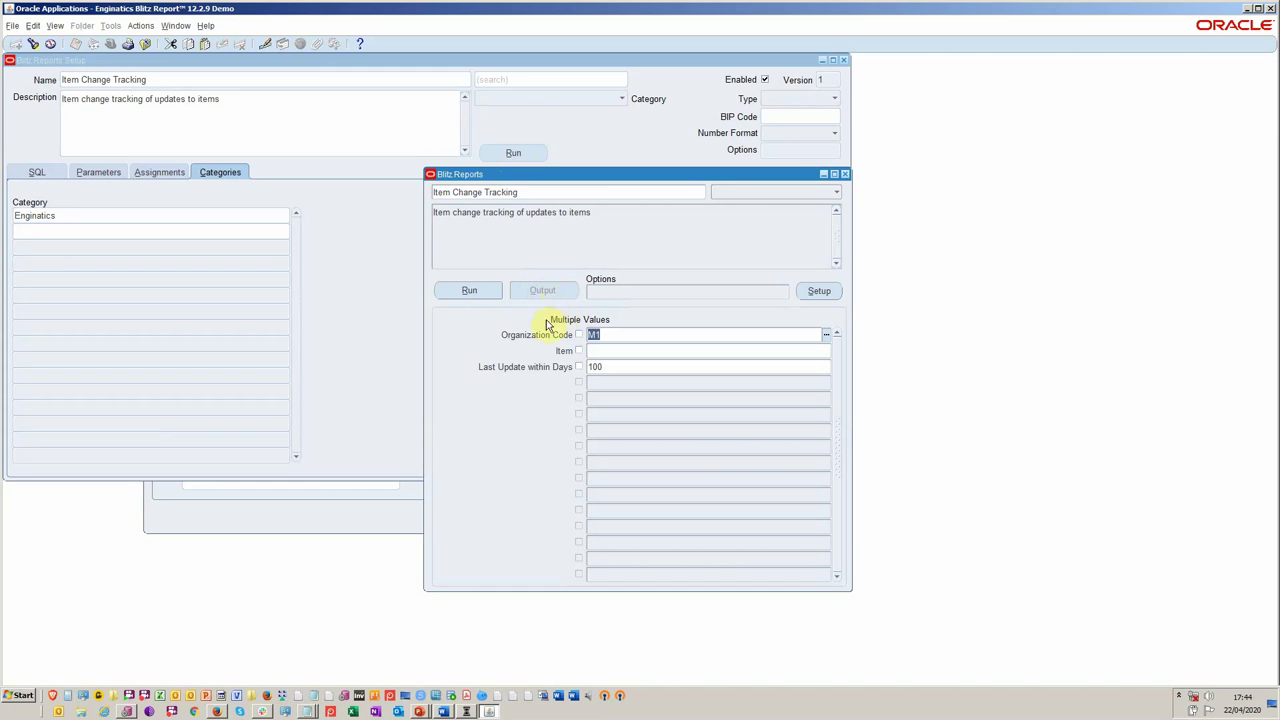
pyautogui.click(488, 296)
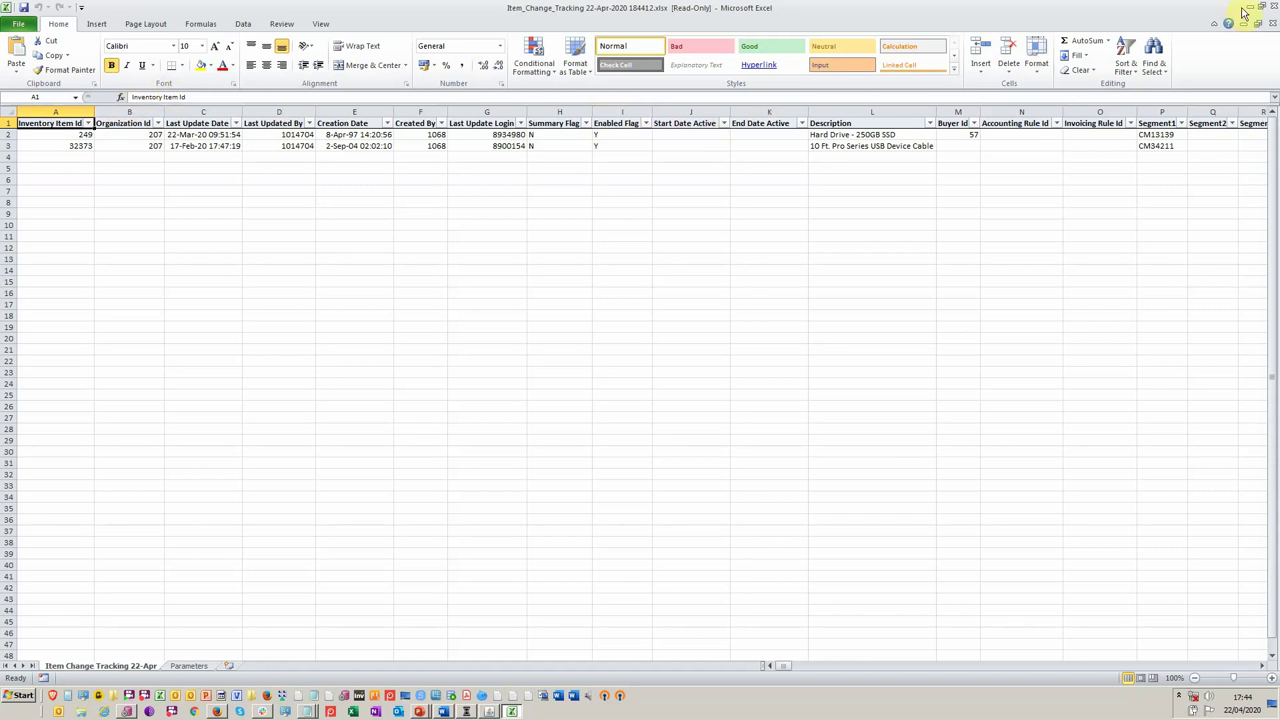
pyautogui.hotkey('alt', 'Tab')
pyautogui.hotkey('alt', 'Tab')
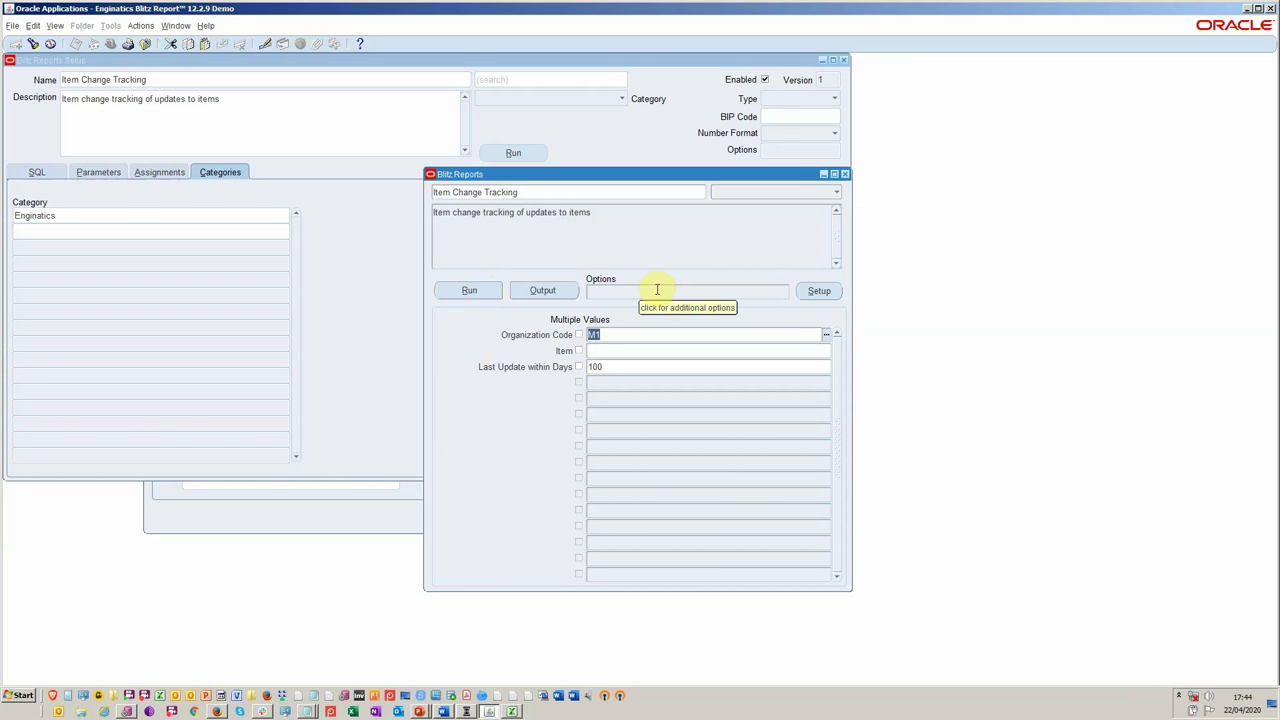
# Create a new column template in the report options and hide the Inventory Item Id and Organization Id columns.
pyautogui.click(657, 289)
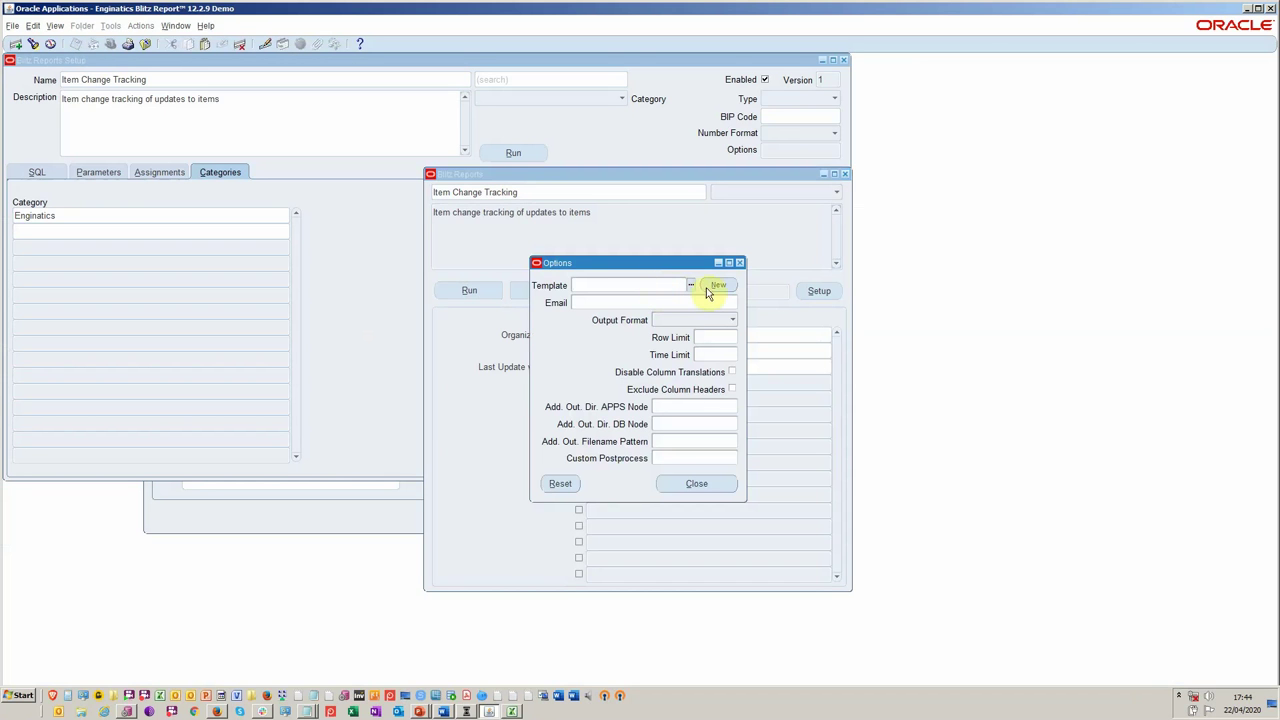
pyautogui.click(716, 287)
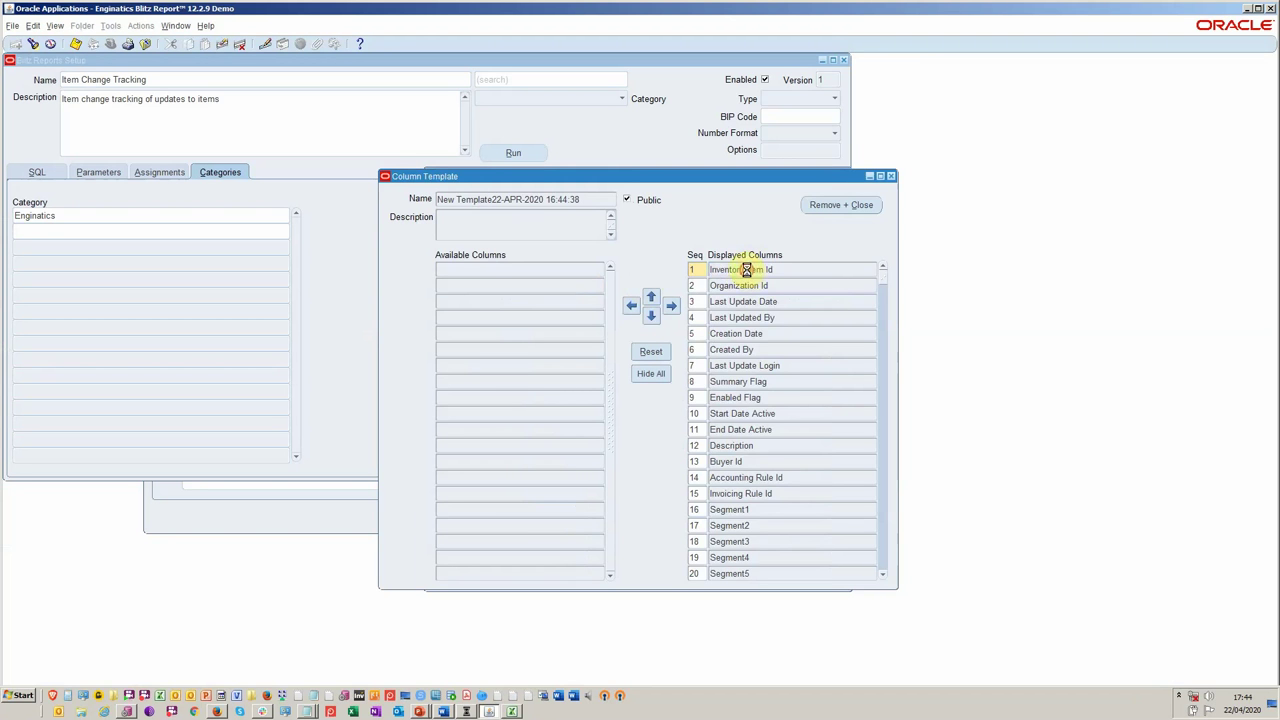
pyautogui.doubleClick(748, 269)
pyautogui.click(737, 270)
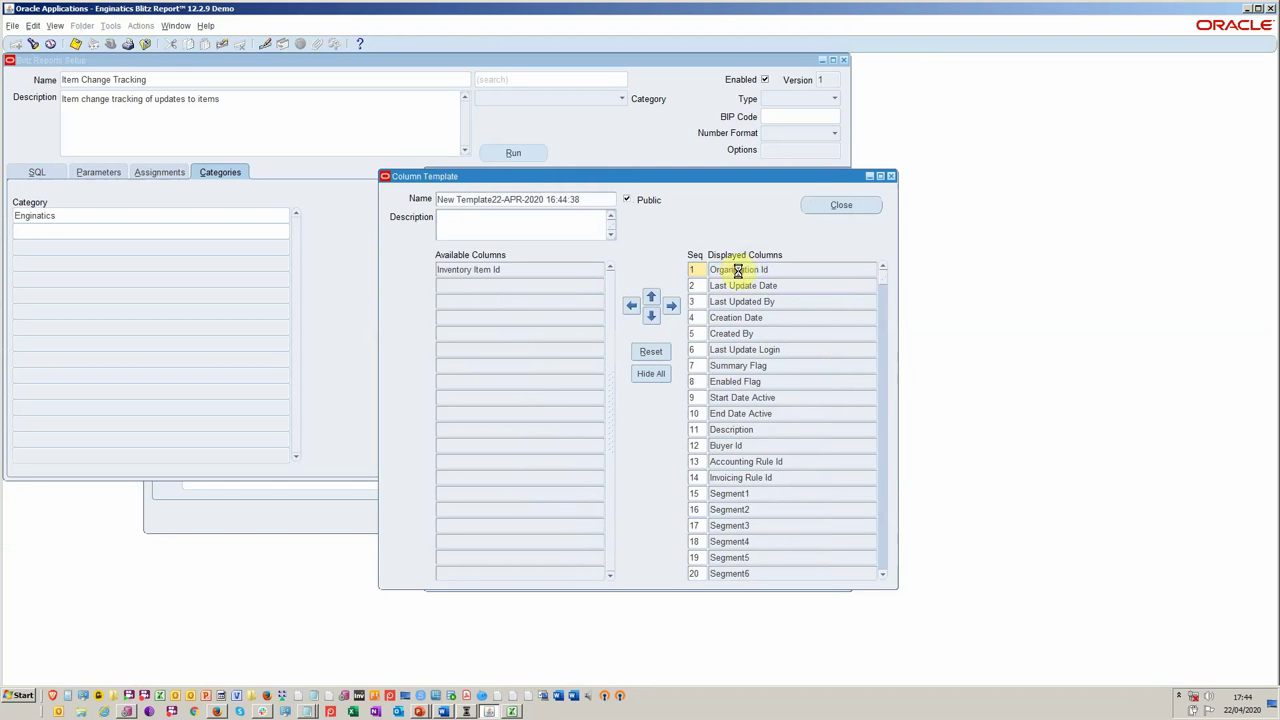
pyautogui.doubleClick(737, 270)
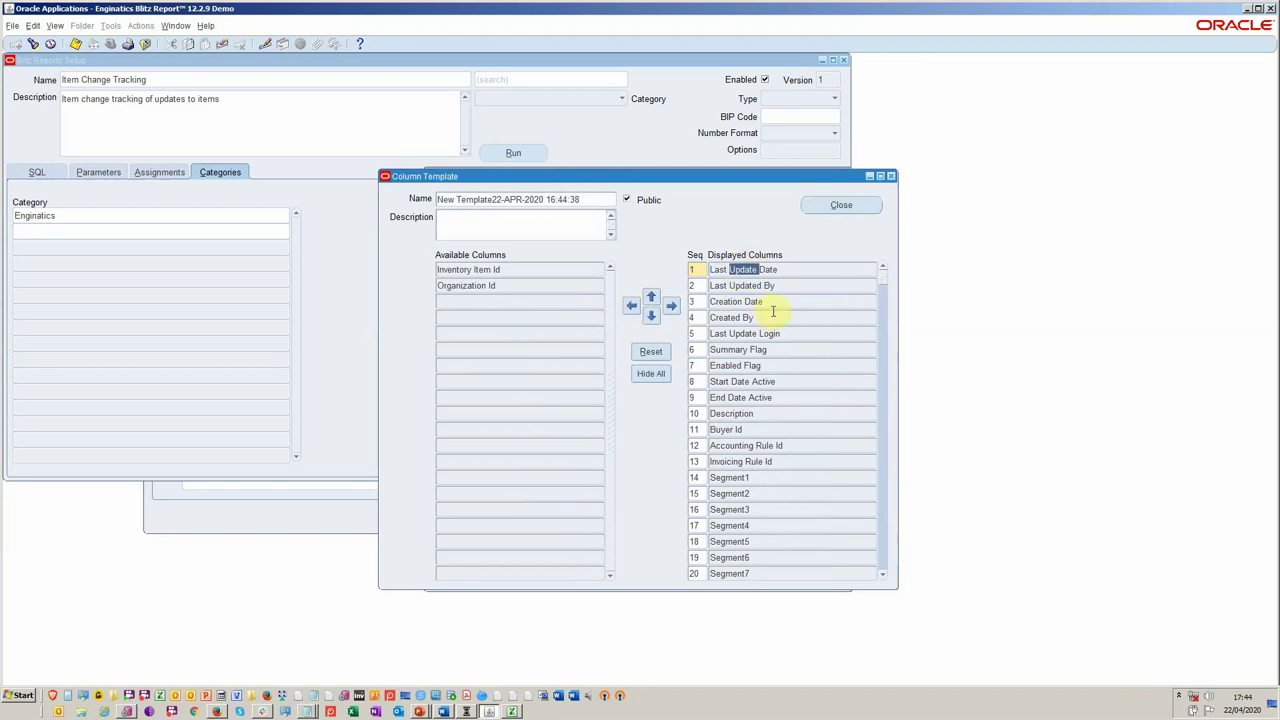
# Move the Segment1 column up to the first place among the displayed columns.
pyautogui.doubleClick(769, 478)
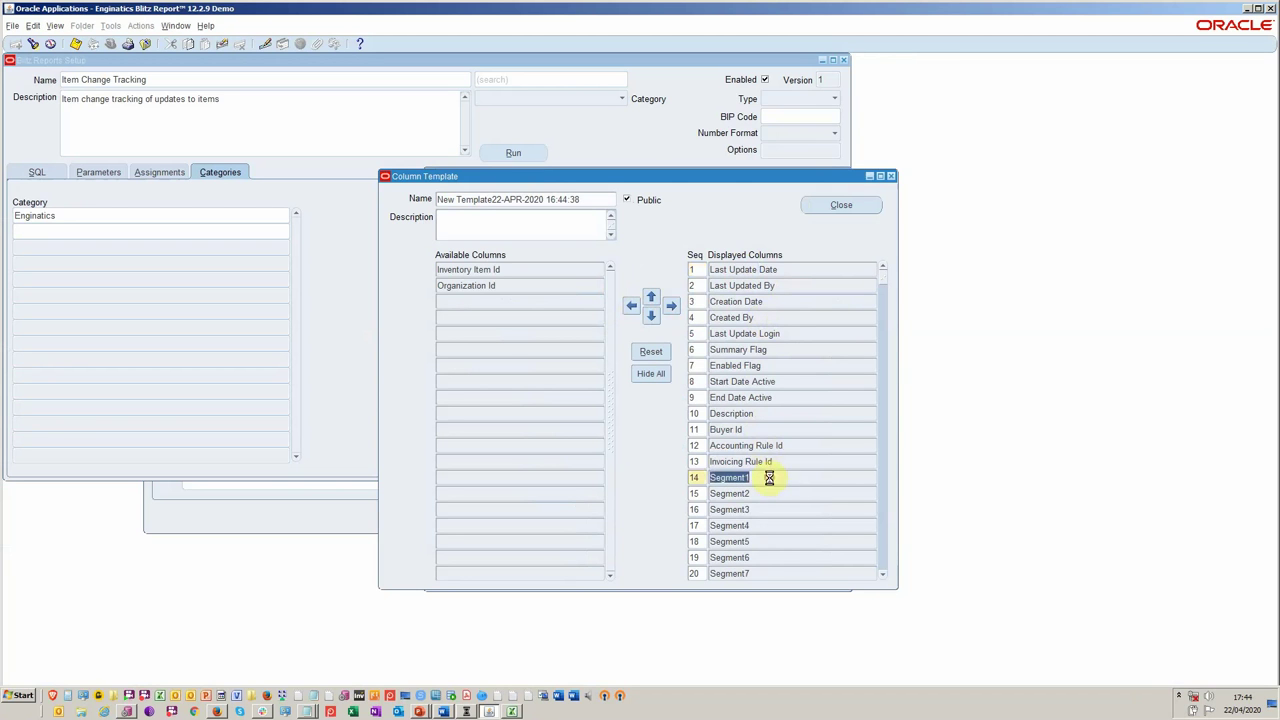
pyautogui.click(651, 297)
pyautogui.click(651, 297)
pyautogui.click(651, 297)
pyautogui.click(651, 297)
pyautogui.click(651, 297)
pyautogui.click(651, 297)
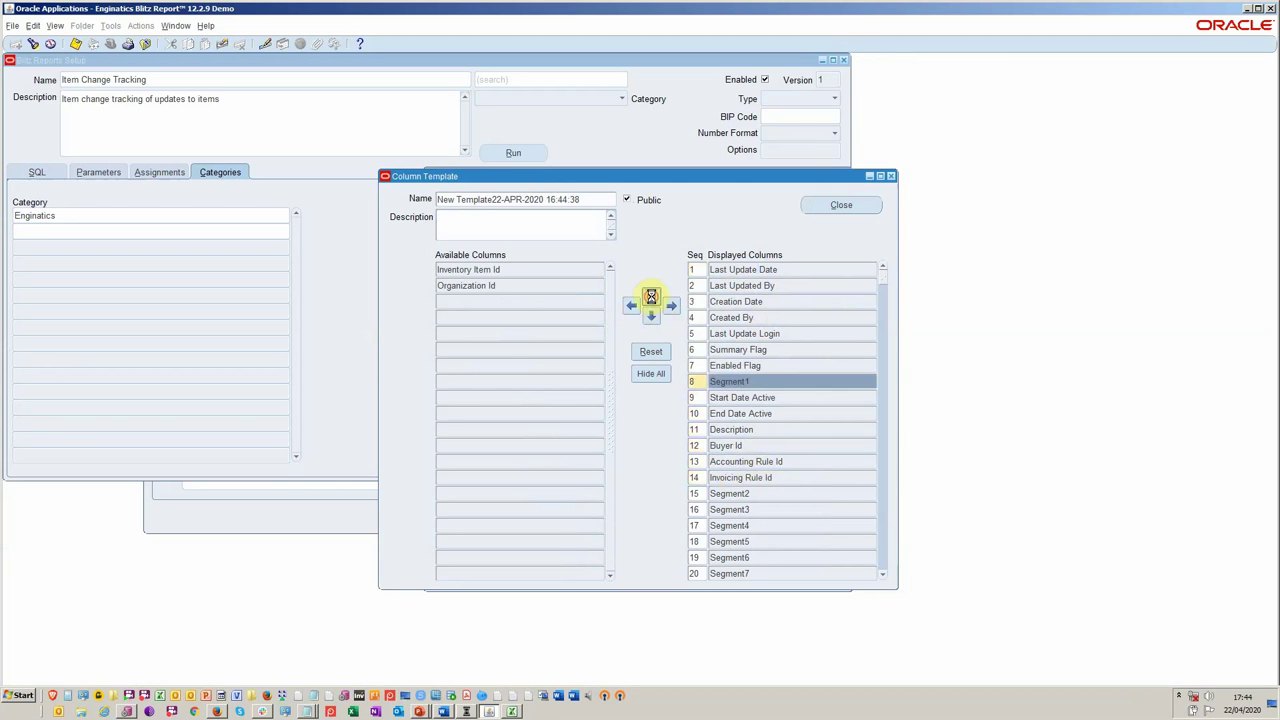
pyautogui.click(651, 297)
pyautogui.click(651, 297)
pyautogui.click(651, 297)
pyautogui.click(651, 297)
pyautogui.click(650, 296)
pyautogui.click(650, 296)
pyautogui.click(650, 296)
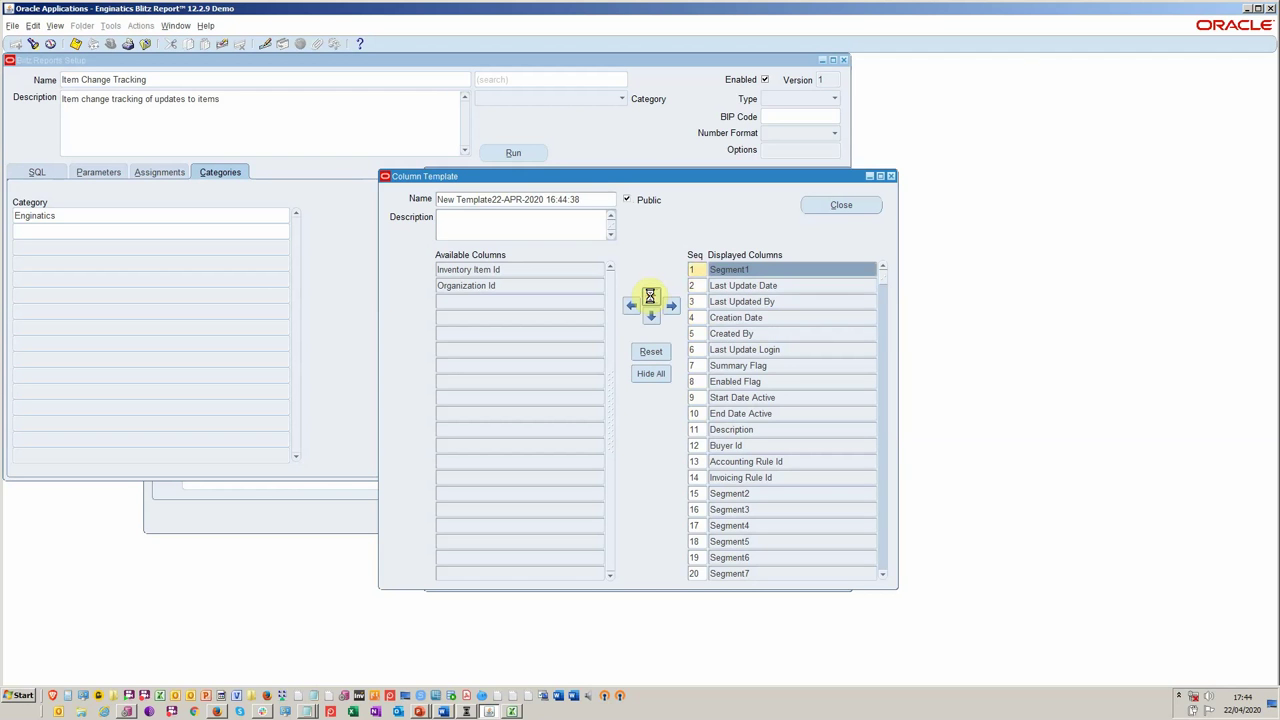
# Hide the columns Segment7 through Segment20 from the column template.
pyautogui.click(804, 494)
pyautogui.click(885, 462)
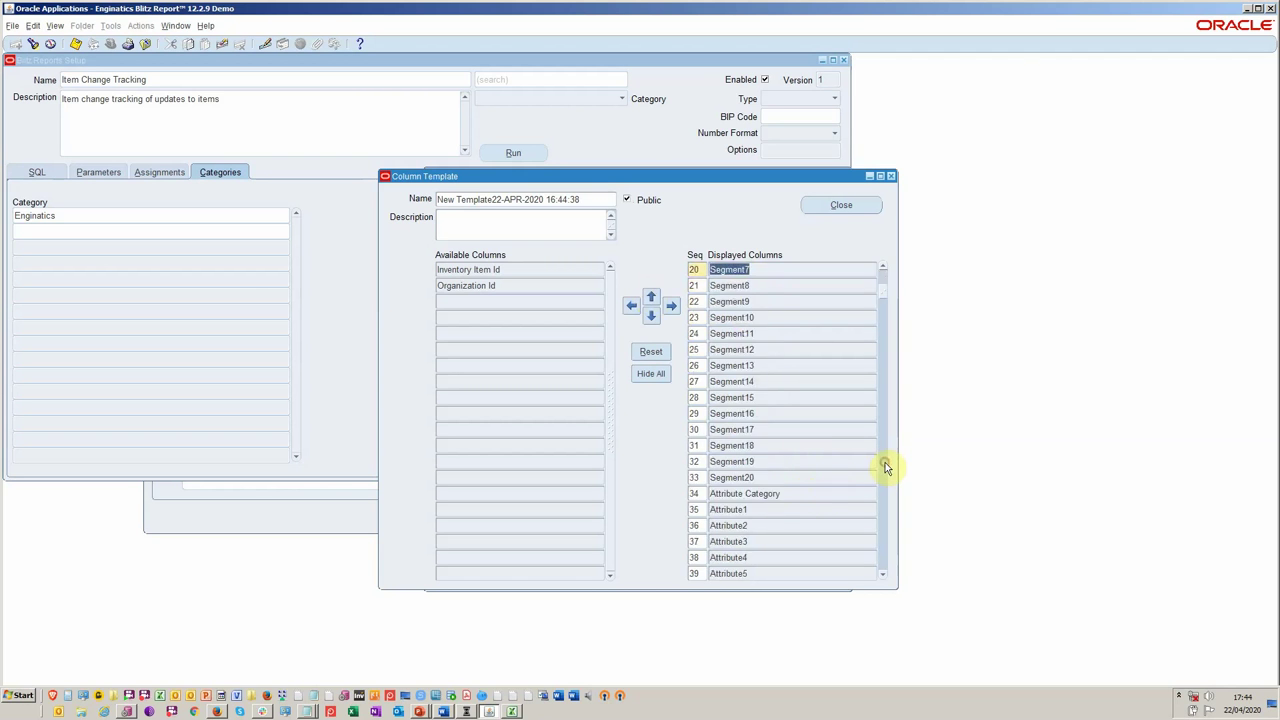
pyautogui.keyDown('shift'); pyautogui.click(794, 476); pyautogui.keyUp('shift')
pyautogui.click(631, 305)
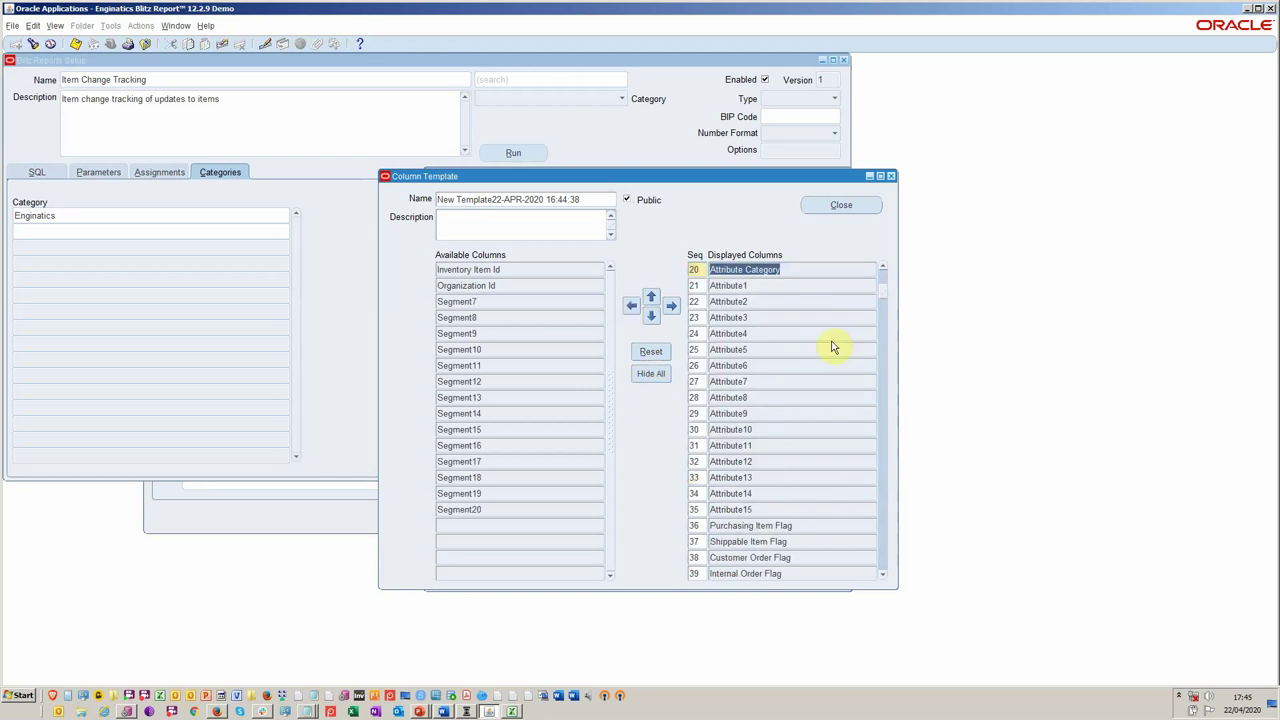
# Hide the columns Attribute1 through Attribute15 from the column template.
pyautogui.click(795, 291)
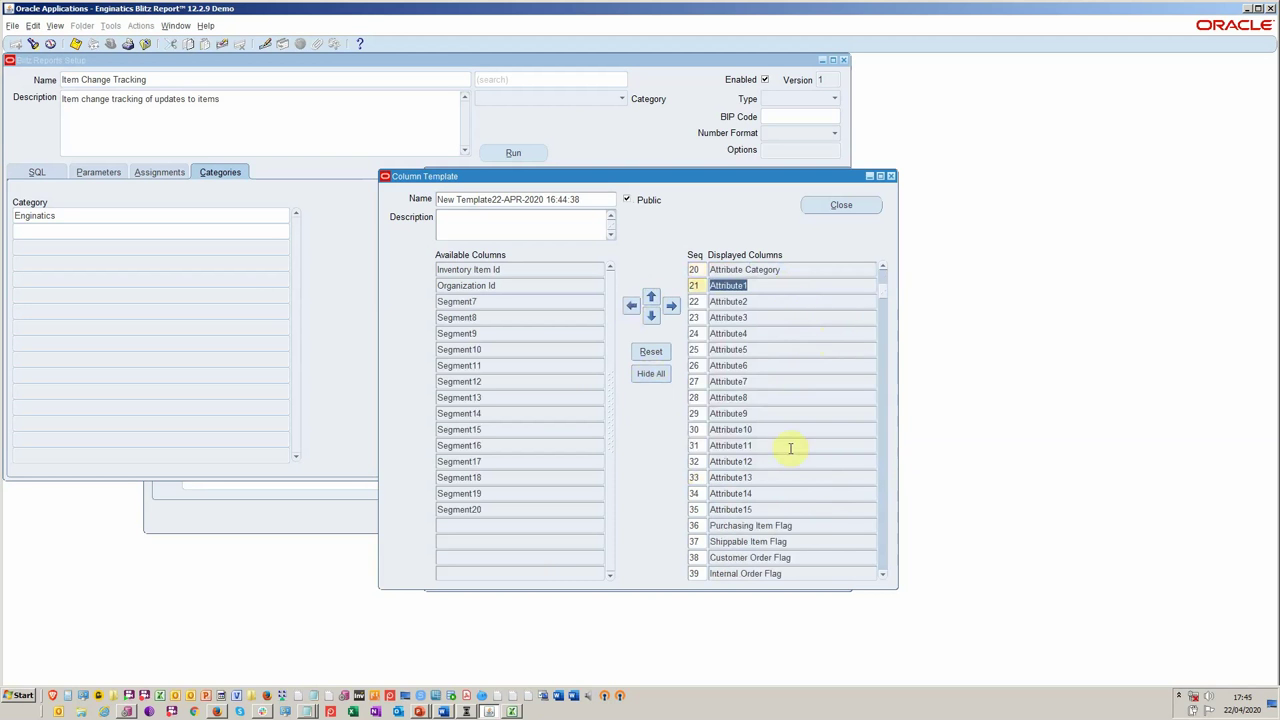
pyautogui.keyDown('shift'); pyautogui.click(787, 507); pyautogui.keyUp('shift')
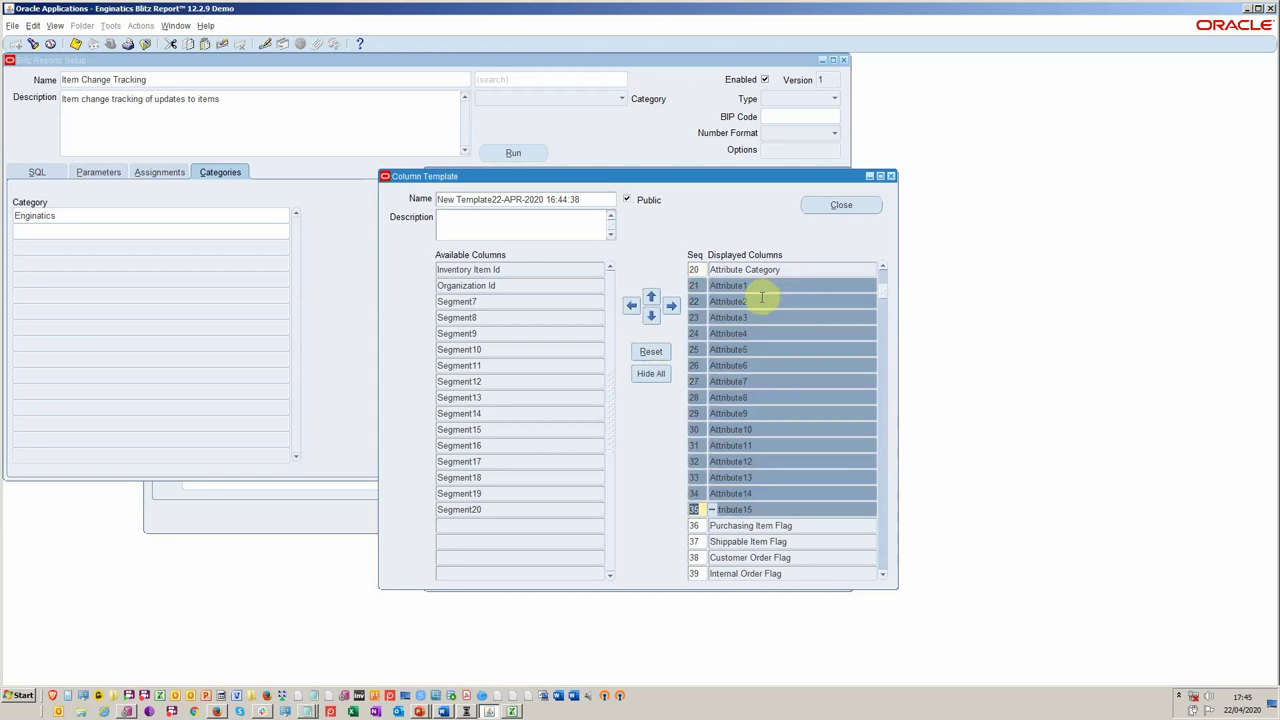
pyautogui.click(632, 307)
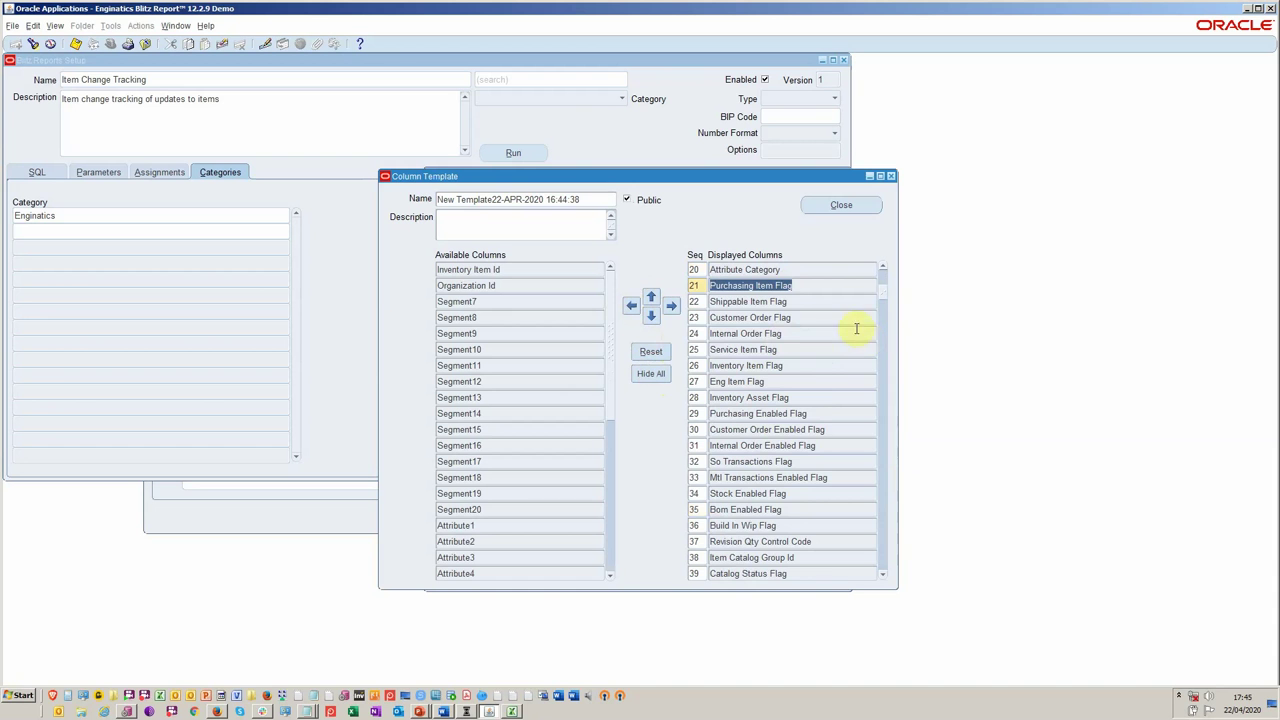
# Look through the remaining displayed columns and hide Segment2 through Segment6.
pyautogui.click(885, 392)
pyautogui.click(887, 400)
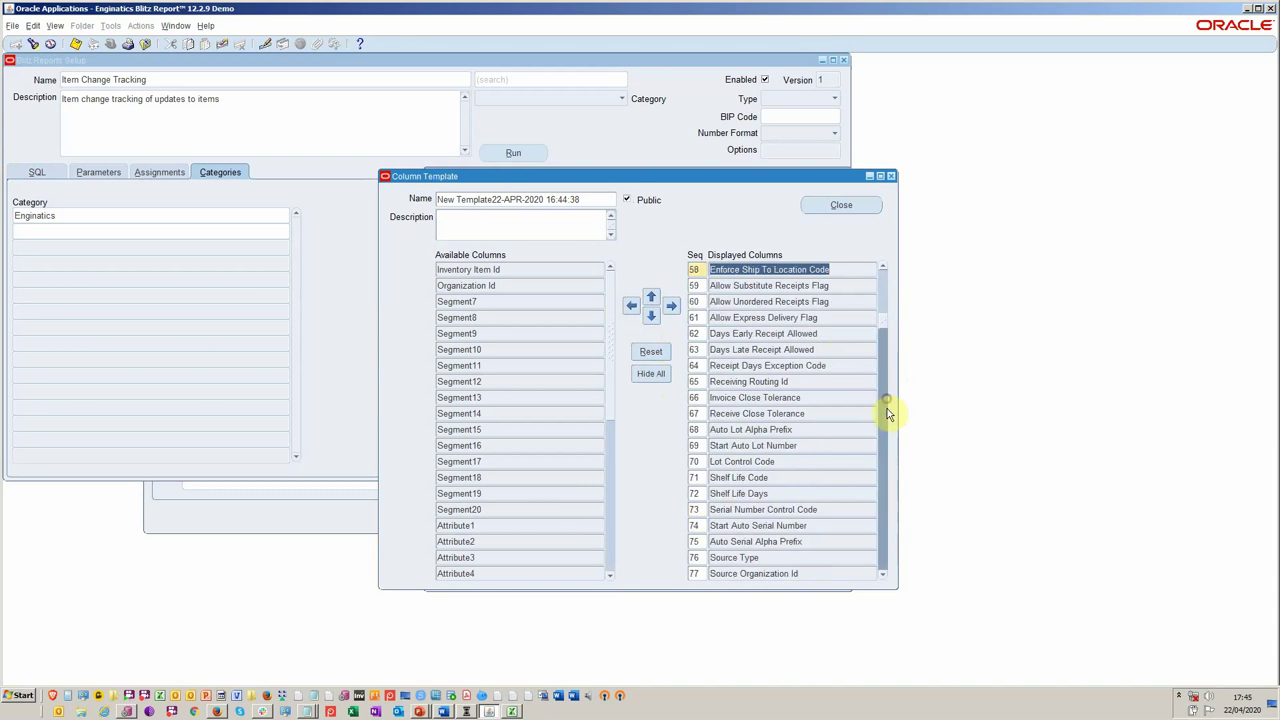
pyautogui.click(887, 418)
pyautogui.click(885, 419)
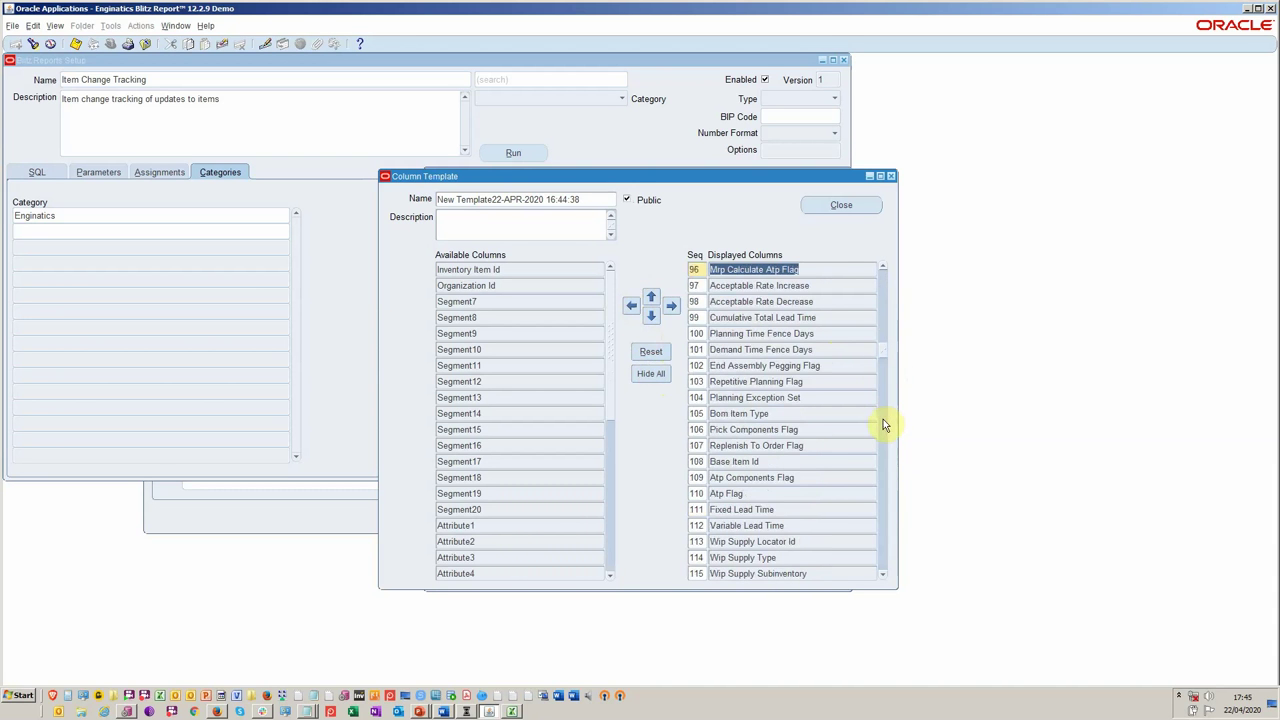
pyautogui.click(884, 419)
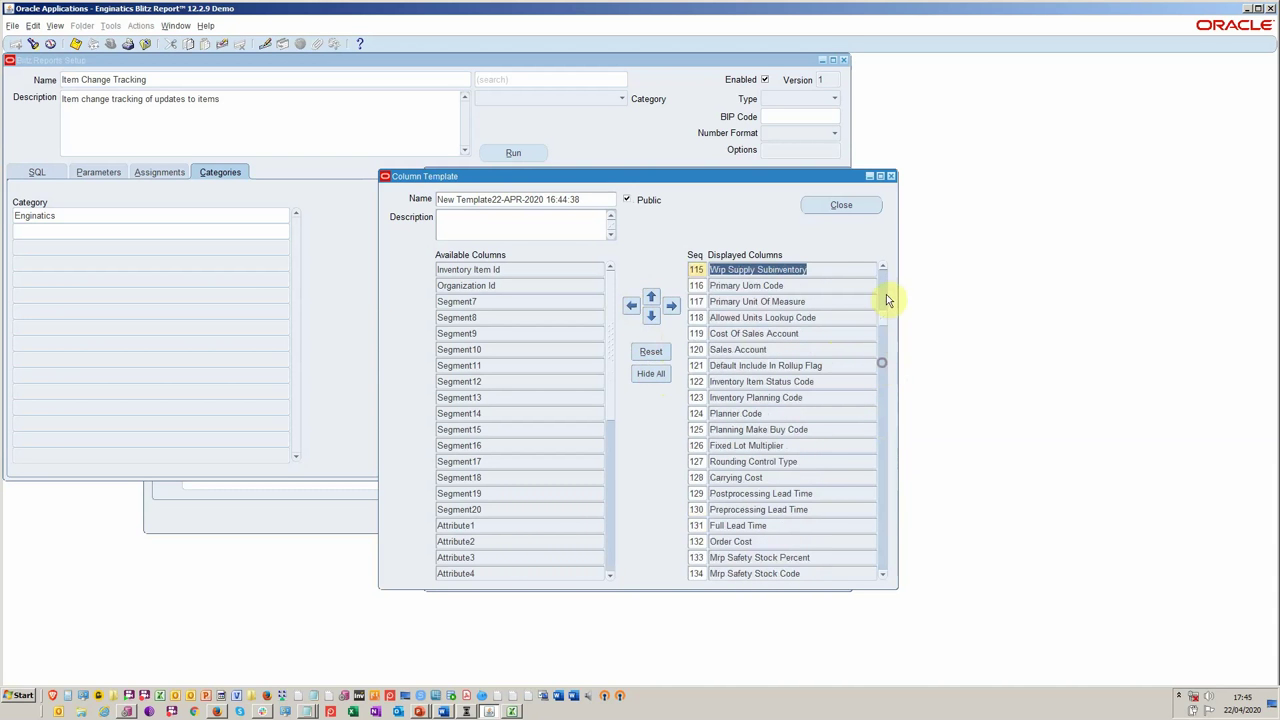
pyautogui.click(770, 271)
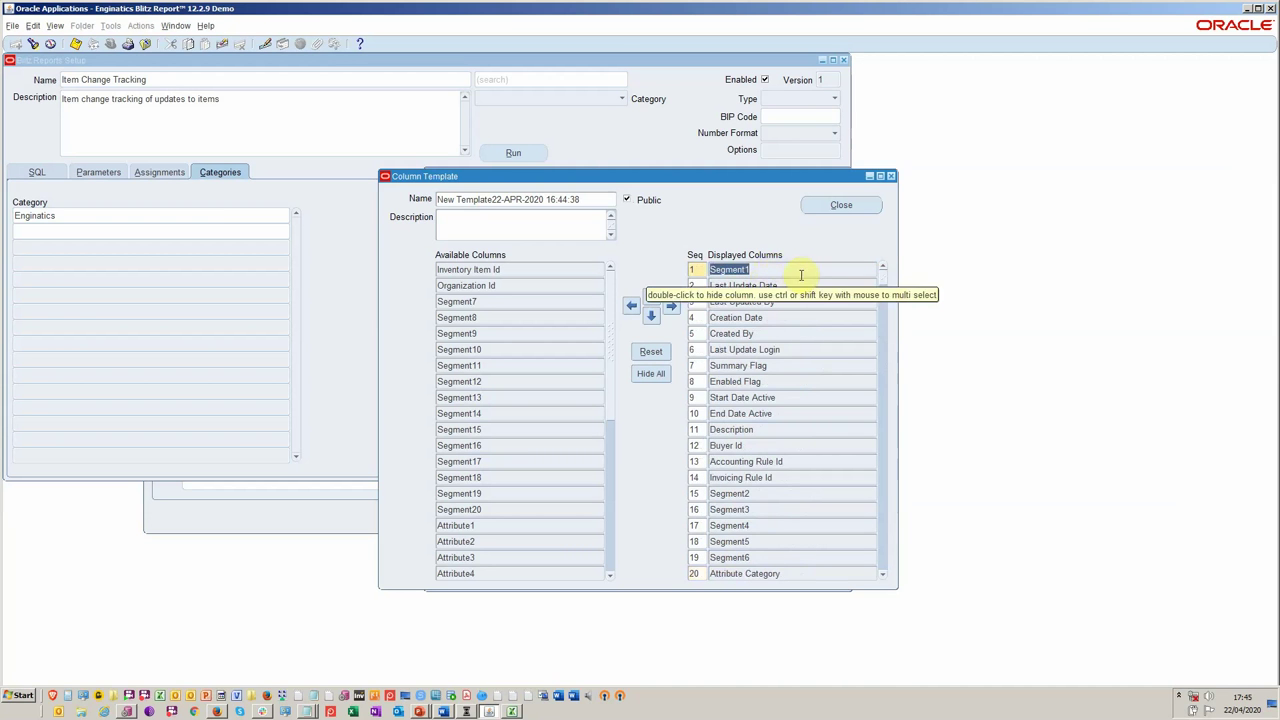
pyautogui.click(777, 494)
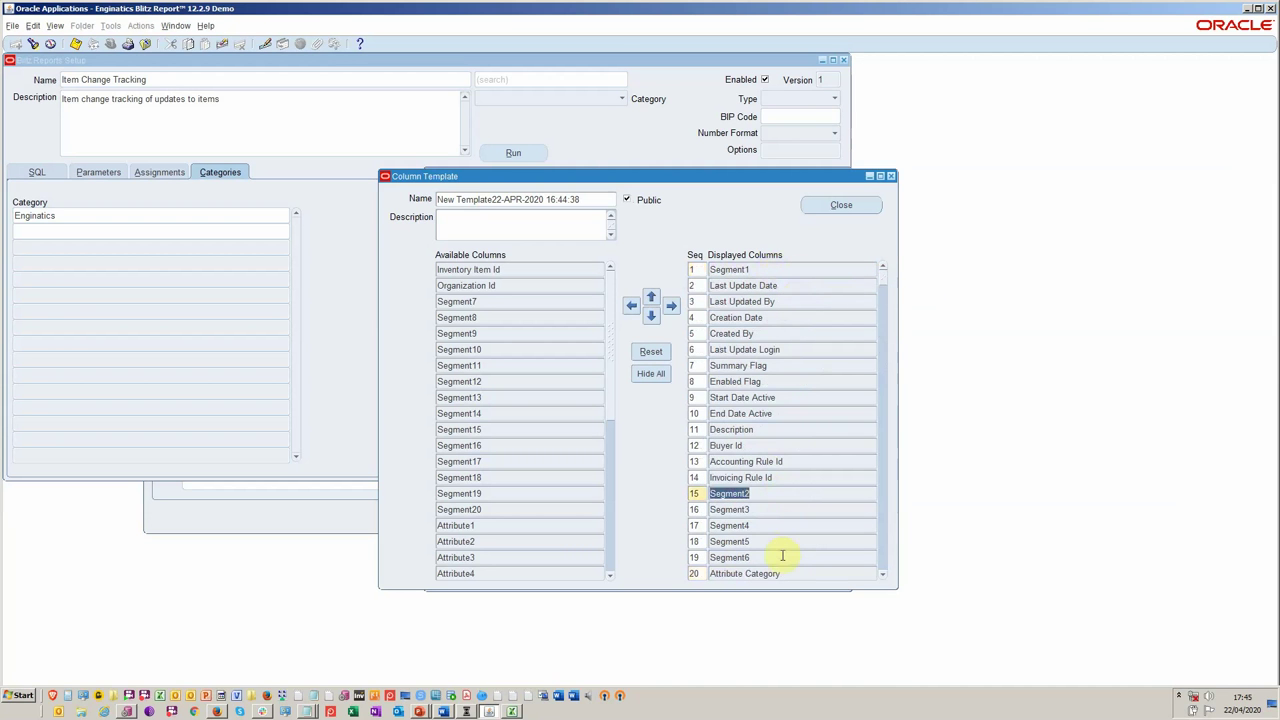
pyautogui.keyDown('shift'); pyautogui.click(780, 557); pyautogui.keyUp('shift')
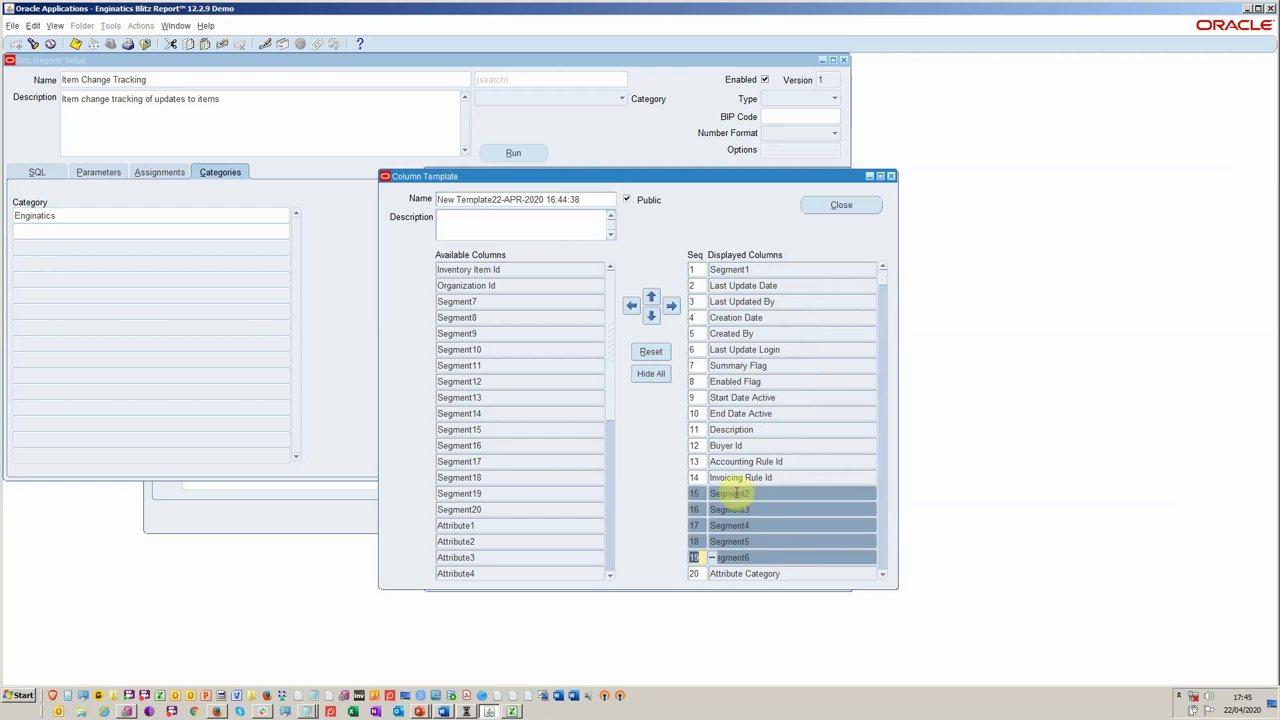
pyautogui.click(634, 309)
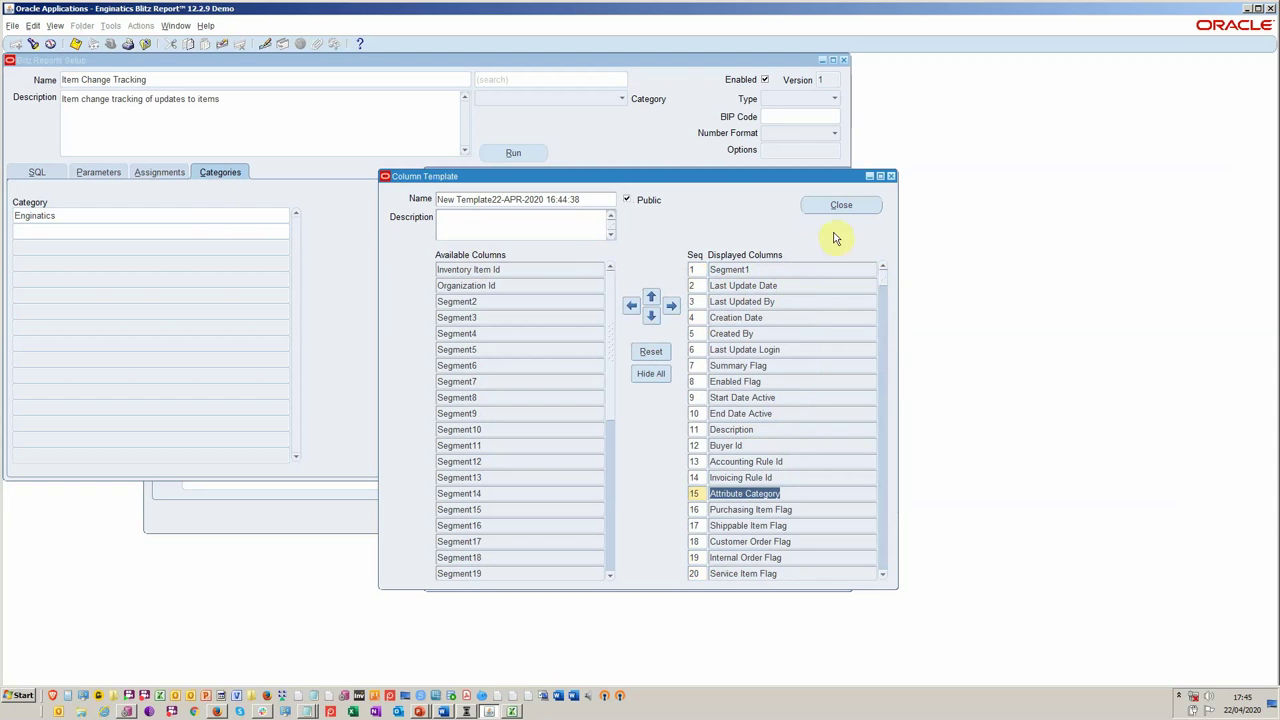
# Name the column template "Item Track - changes - user" and close it so it applies to the report.
pyautogui.tripleClick(578, 198)
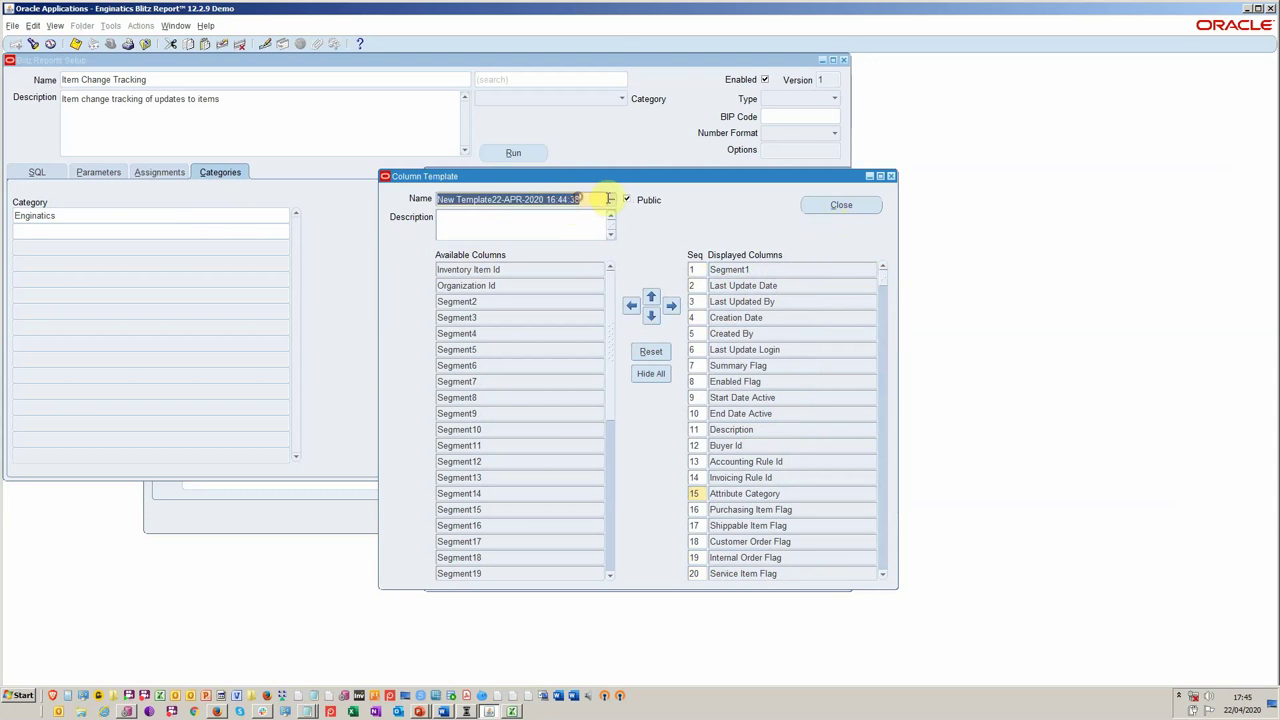
pyautogui.press('BackSpace')
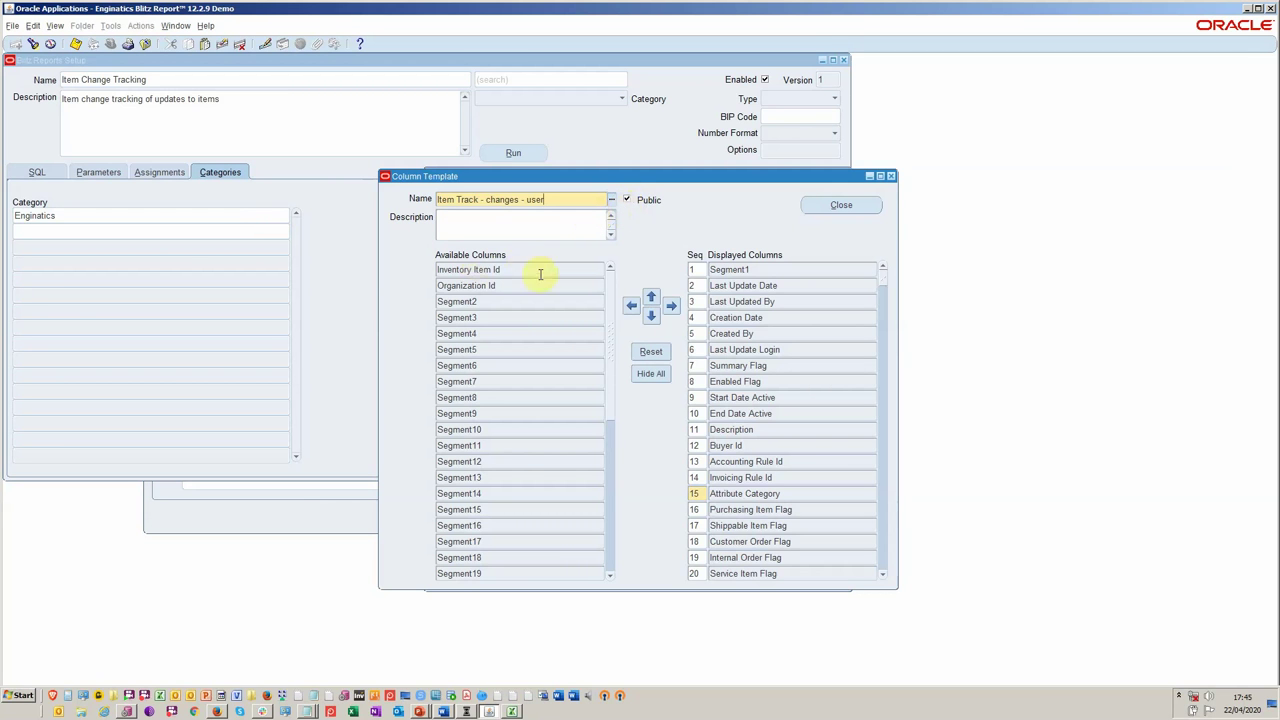
pyautogui.click(817, 207)
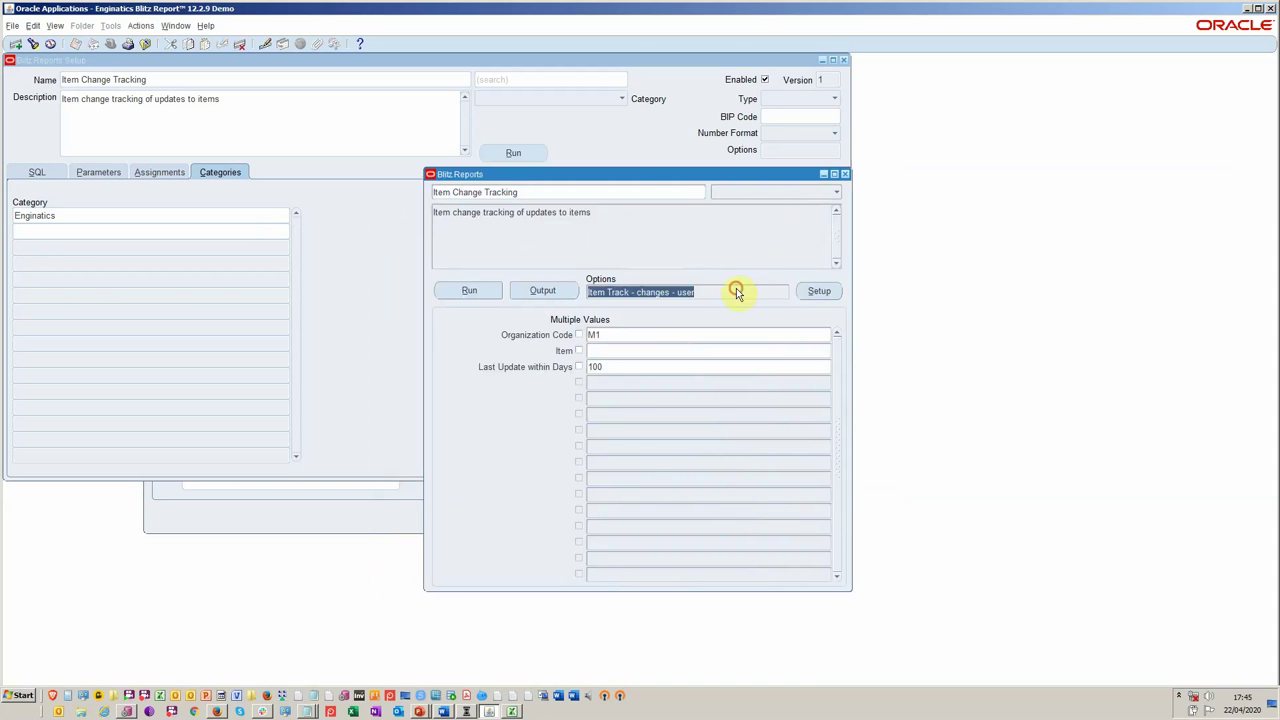
# Fill in the recipient's e-mail in the report options, check the available output formats, and close the options.
pyautogui.click(675, 303)
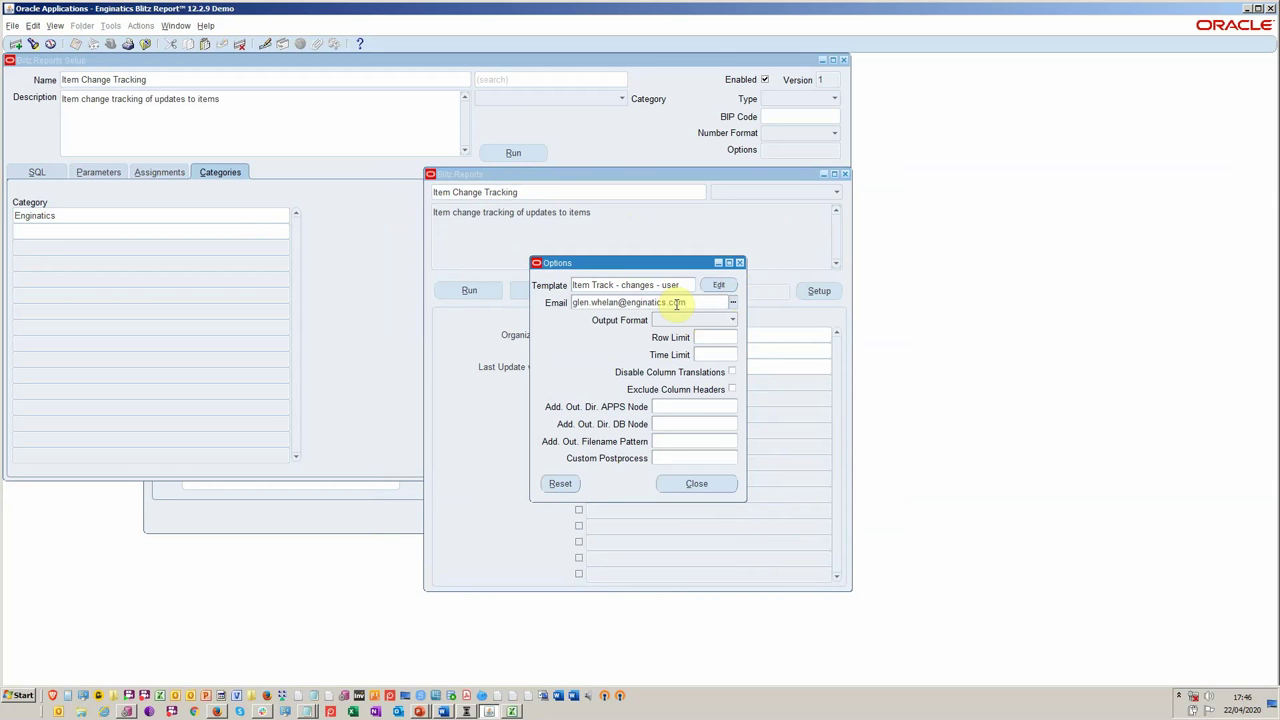
pyautogui.click(727, 318)
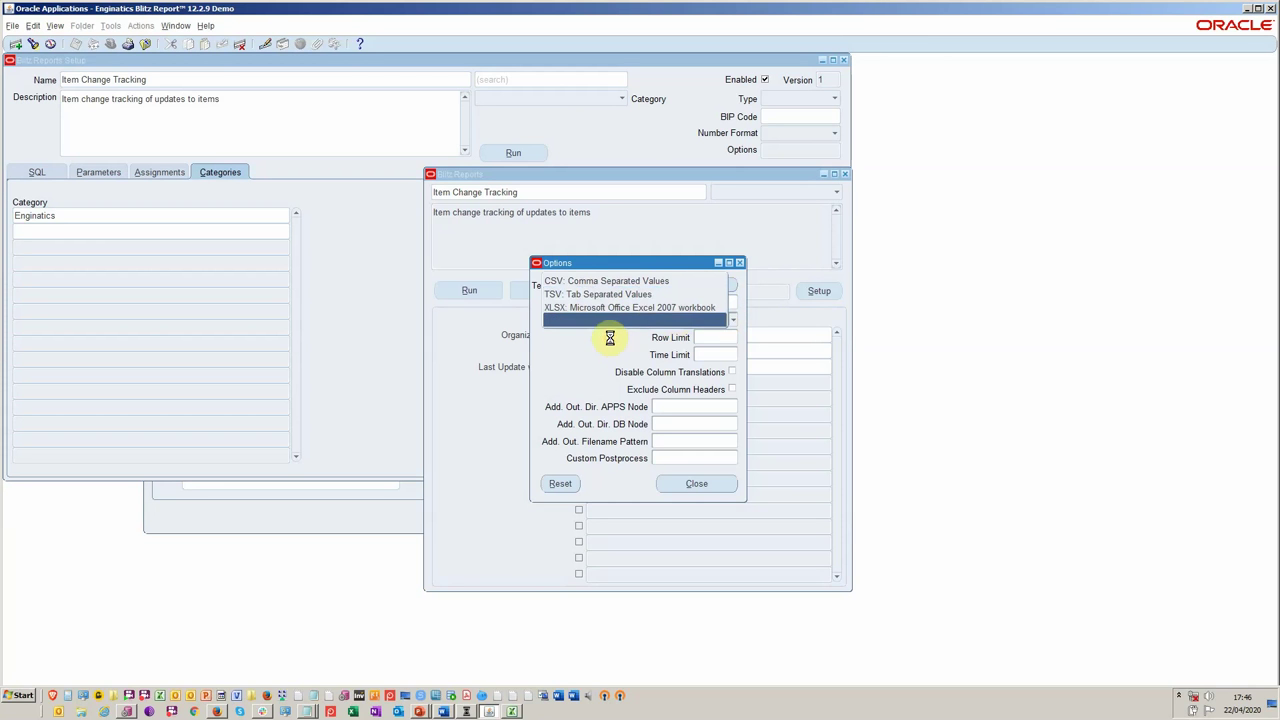
pyautogui.click(646, 307)
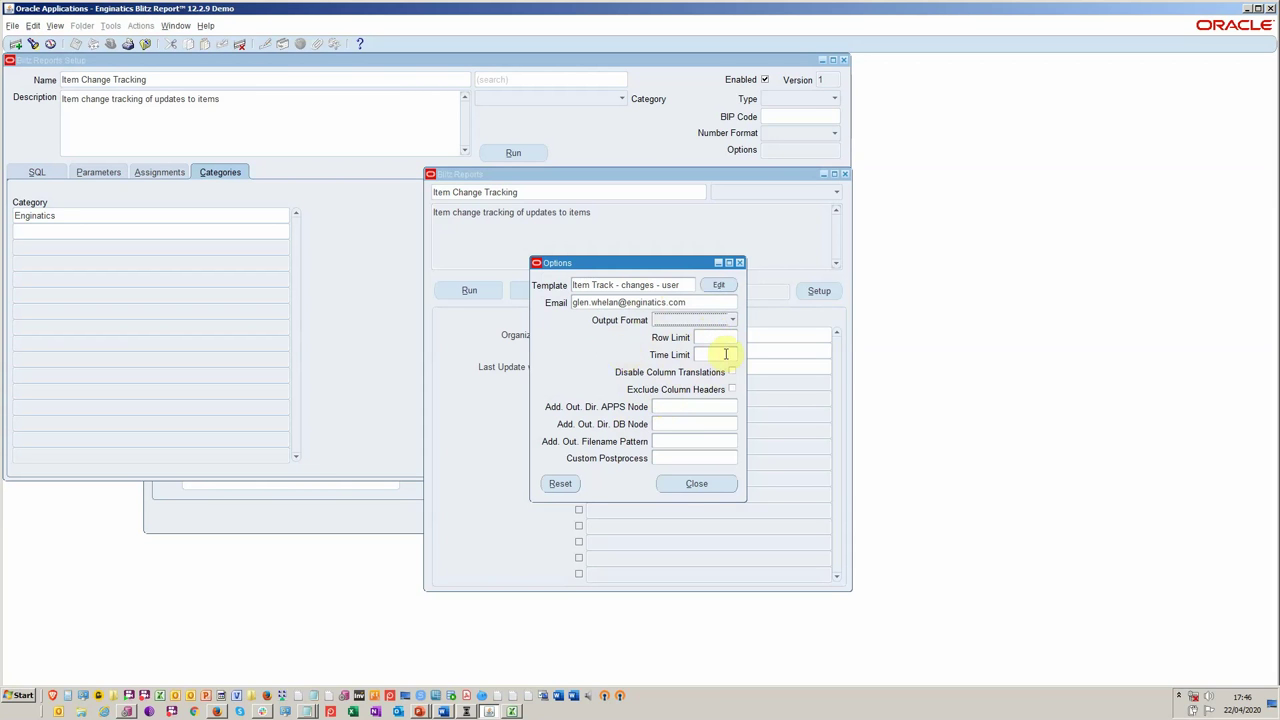
pyautogui.click(693, 485)
pyautogui.click(713, 488)
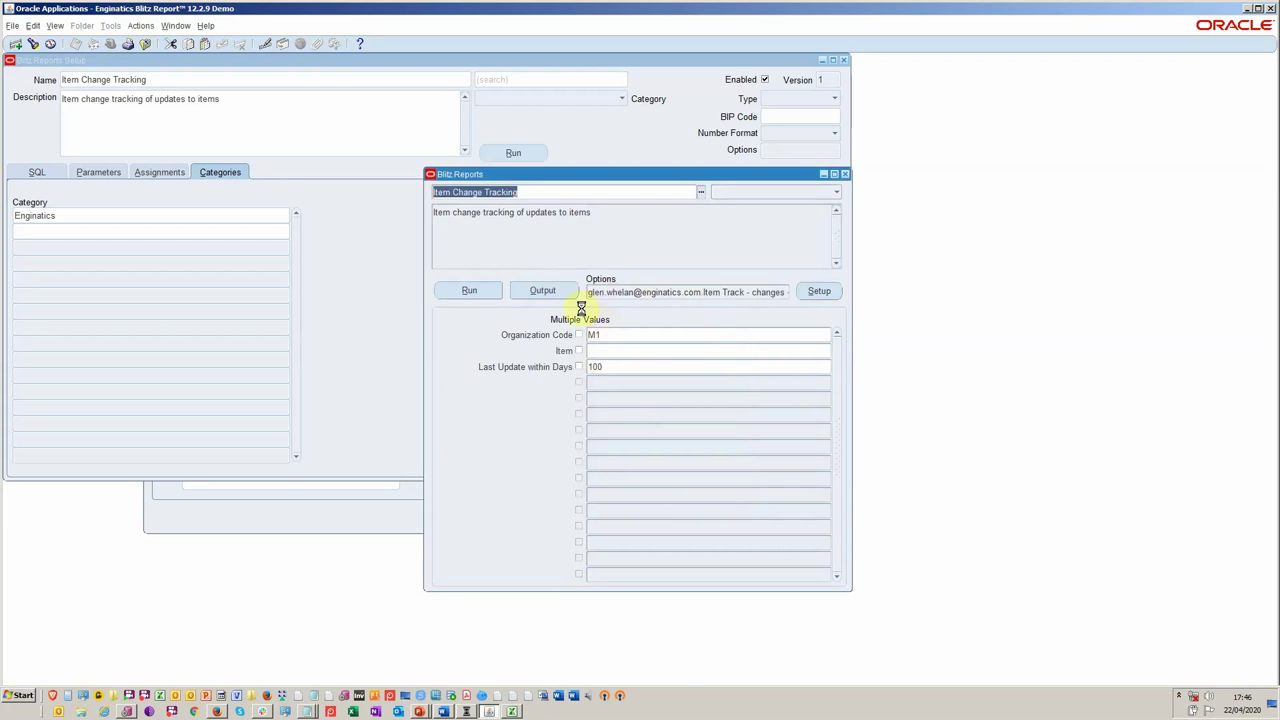
# Set Last Update within Days to 2000 and run the Item Change Tracking report.
pyautogui.click(666, 367)
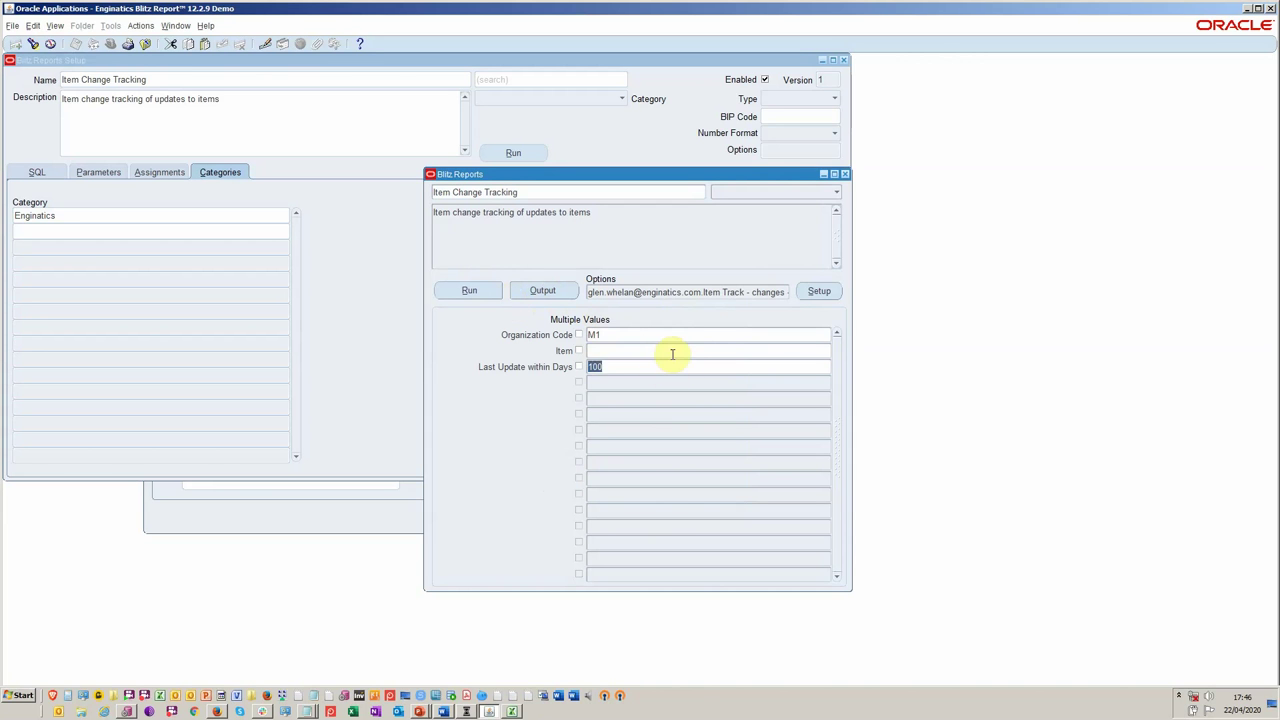
pyautogui.write('20')
pyautogui.click(470, 291)
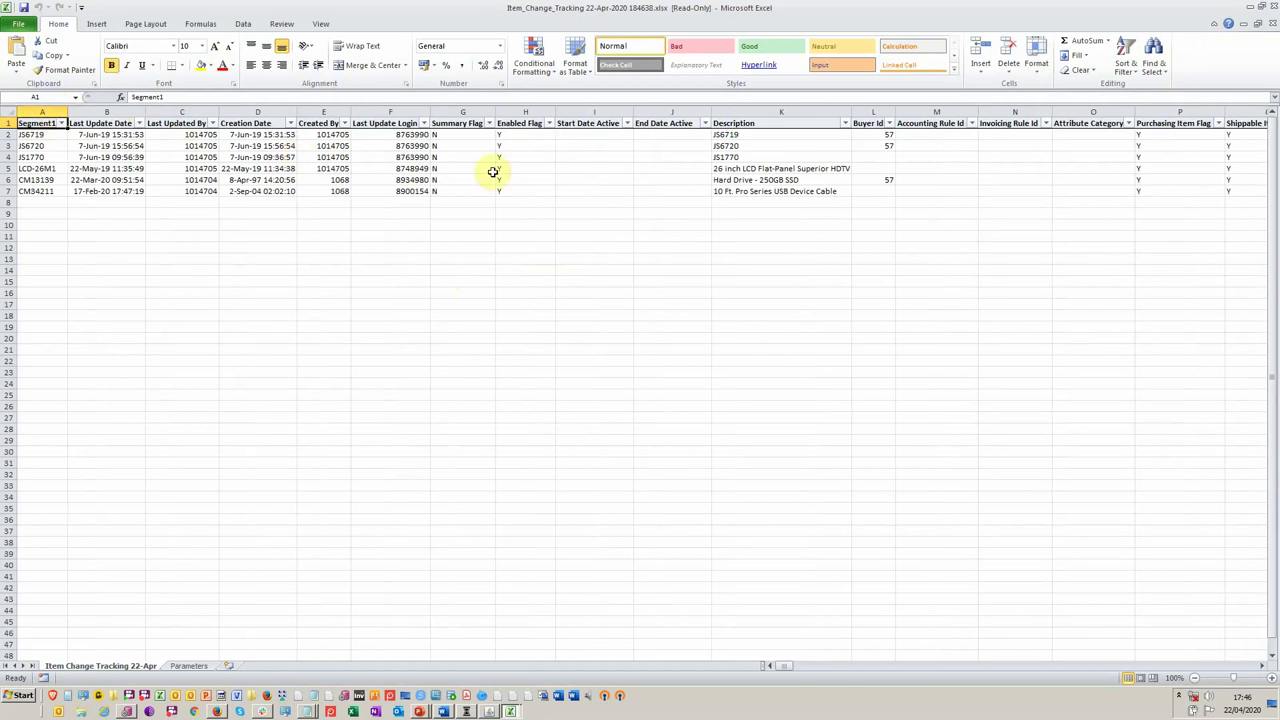
# Switch back to Oracle Applications and add the comment "ready for user testing" to version 1 in the report's version history.
pyautogui.hotkey('alt', 'Tab')
pyautogui.hotkey('alt', 'Tab')
pyautogui.hotkey('alt', 'Tab')
pyautogui.hotkey('alt', 'Tab')
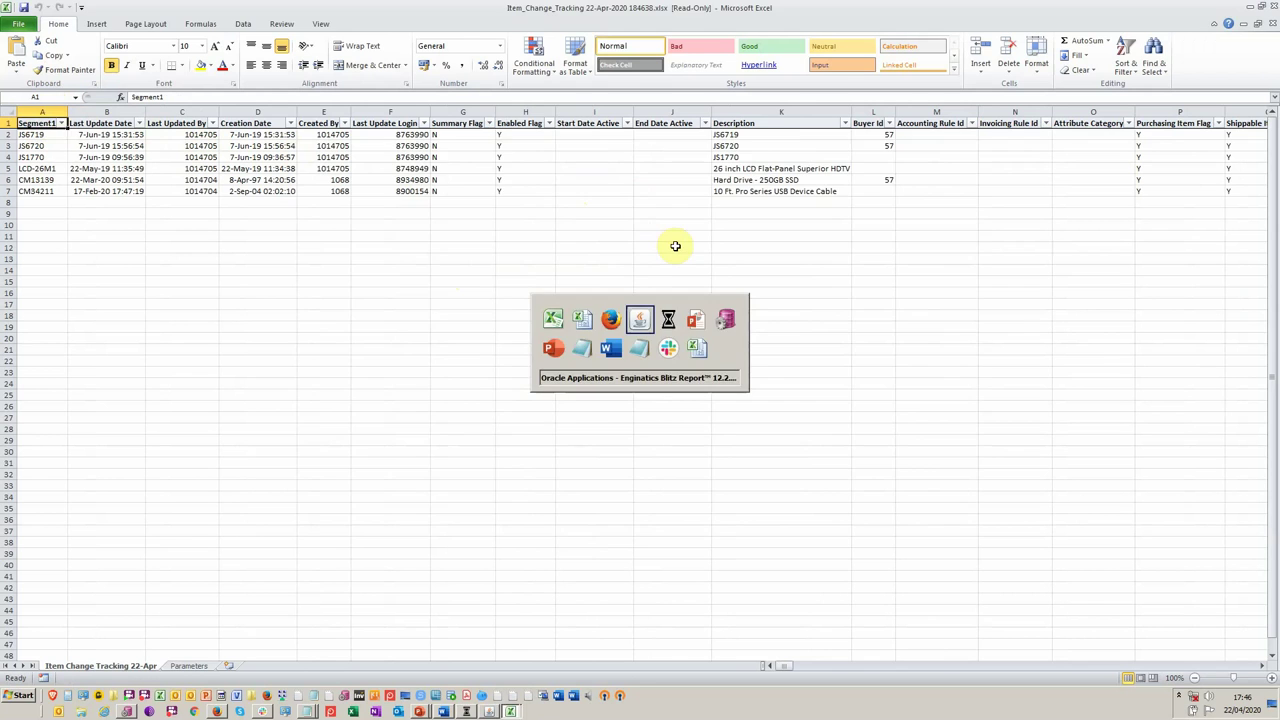
pyautogui.hotkey('alt', 'Tab')
pyautogui.hotkey('alt', 'Tab')
pyautogui.hotkey('alt', 'Tab')
pyautogui.hotkey('alt', 'Tab')
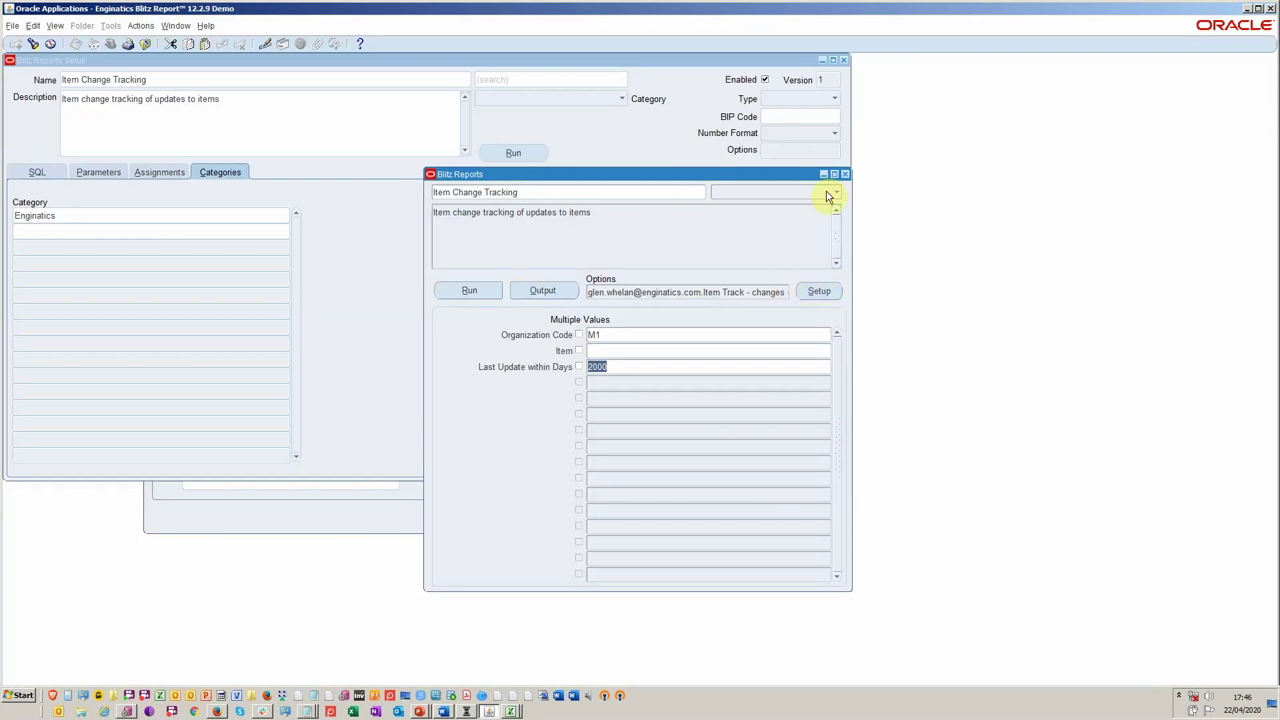
pyautogui.click(817, 292)
pyautogui.doubleClick(829, 81)
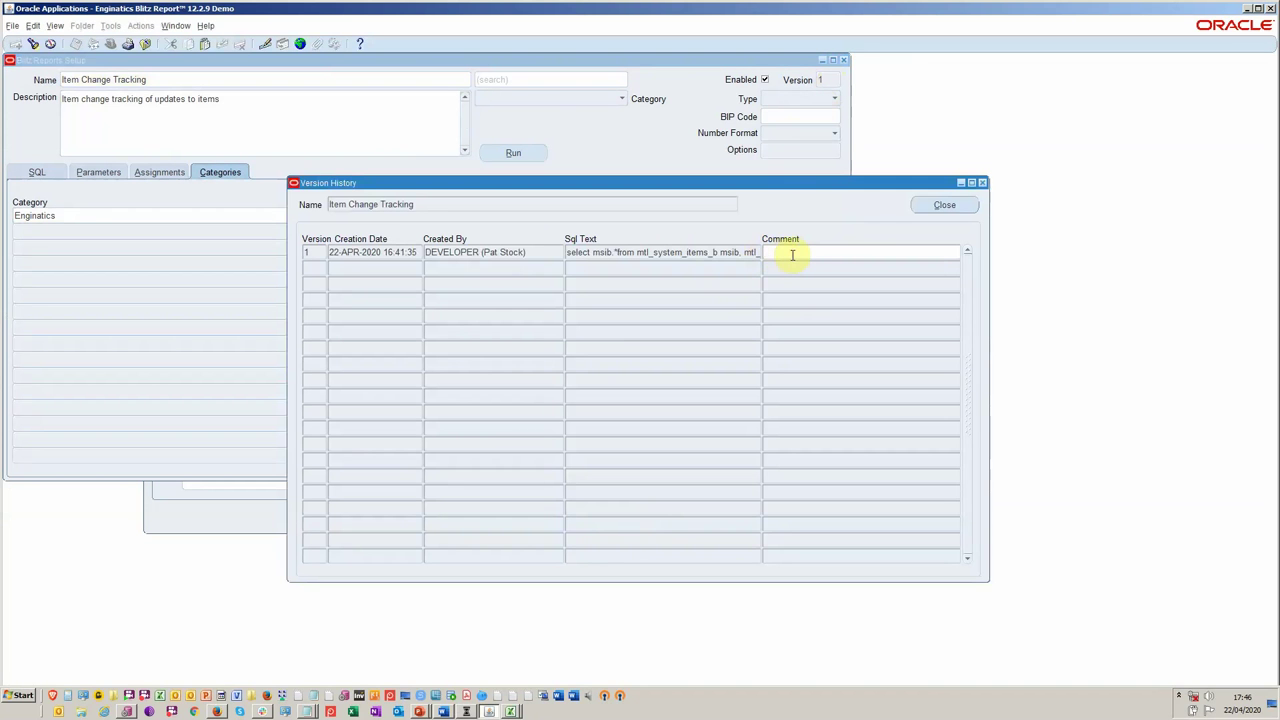
pyautogui.write('ready for user testing')
pyautogui.click(929, 206)
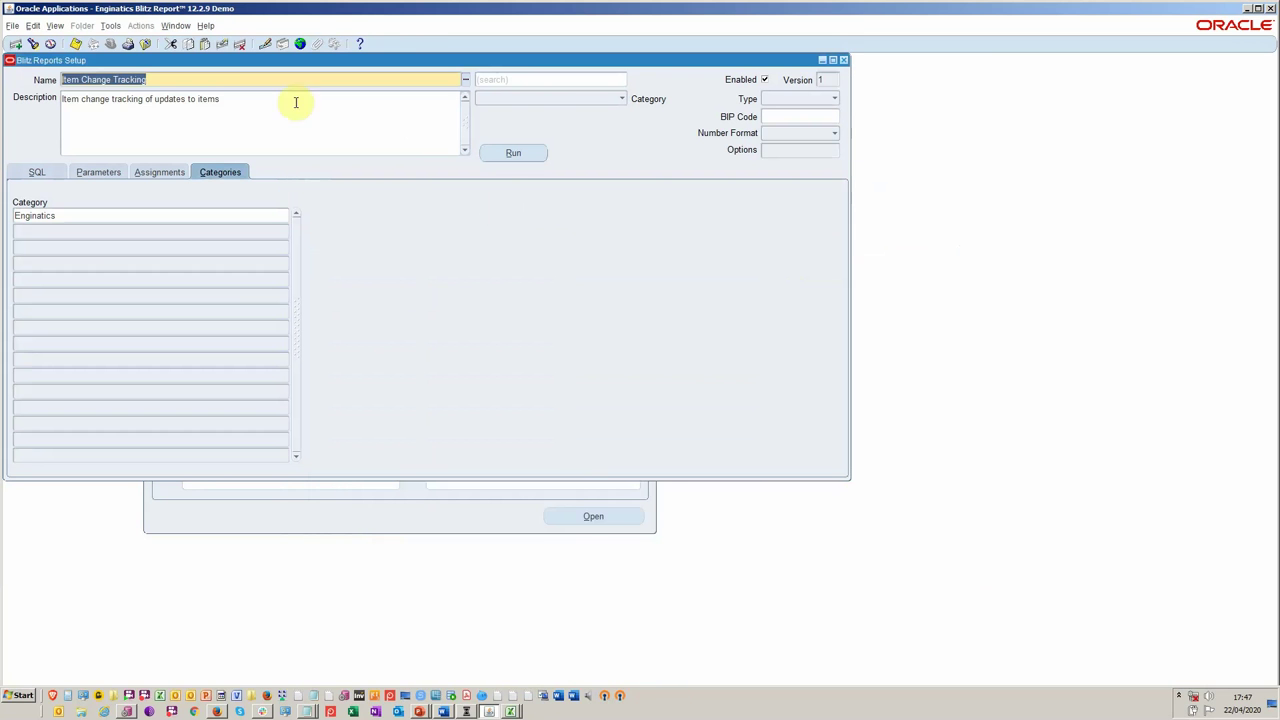
# Look through the report setup tools such as Export and Import, and review the report's SQL.
pyautogui.click(110, 25)
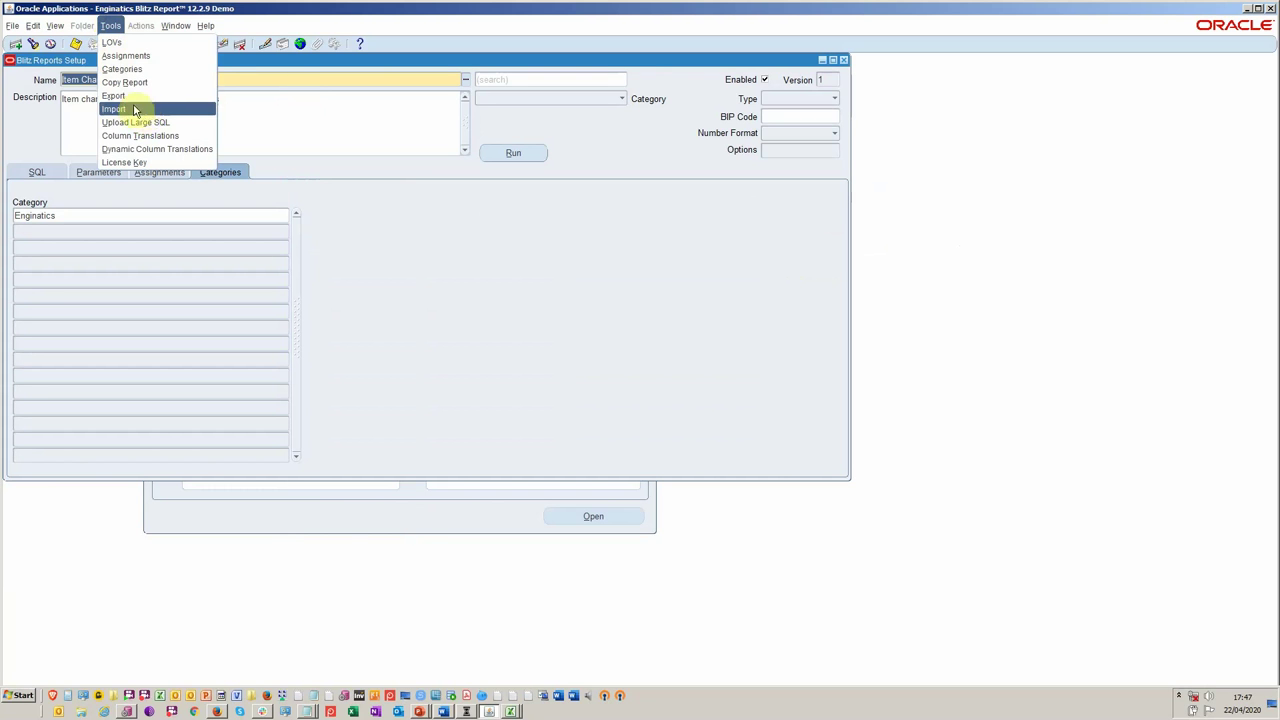
pyautogui.click(170, 200)
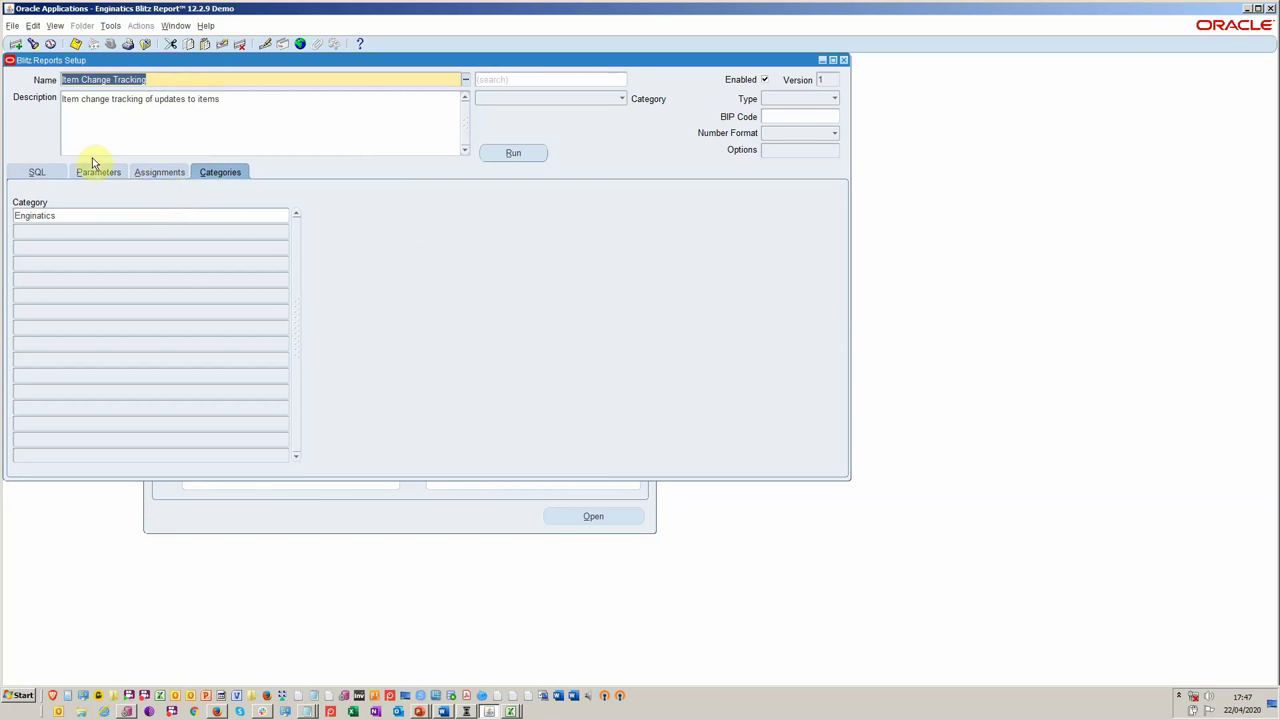
pyautogui.click(50, 173)
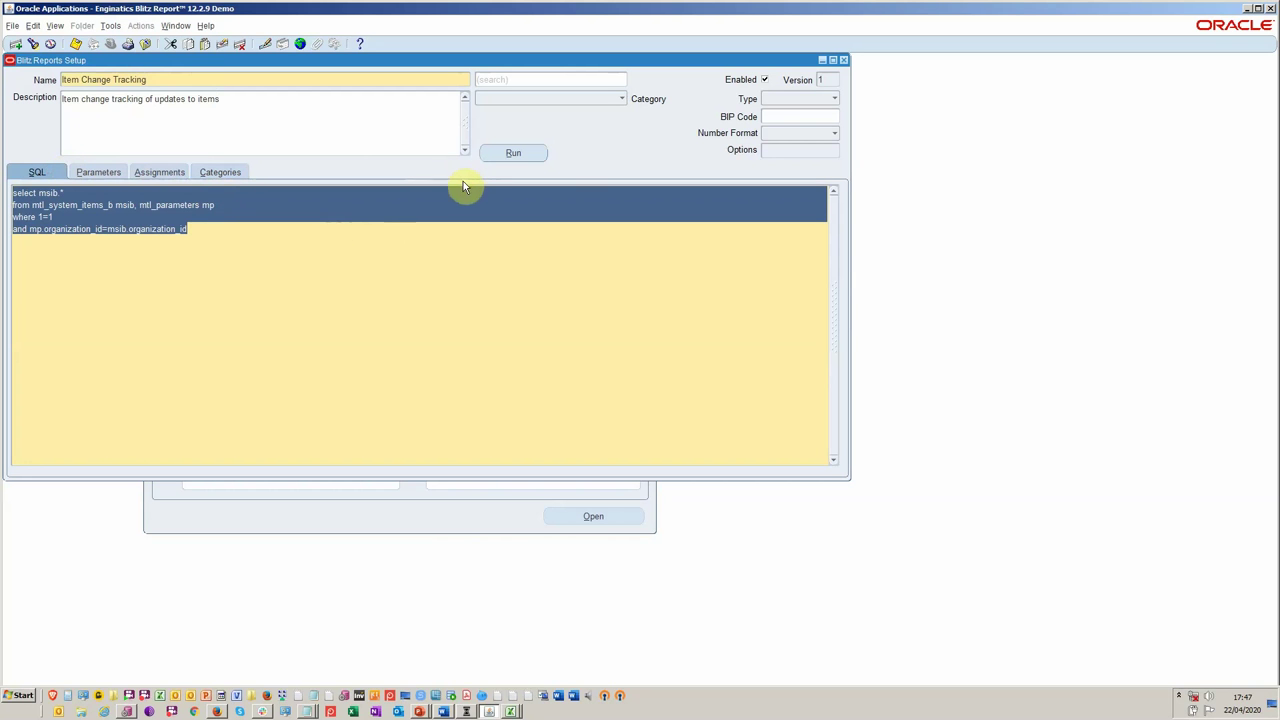
pyautogui.hotkey('ctrl', 'alt', 'space')
pyautogui.press('Return')
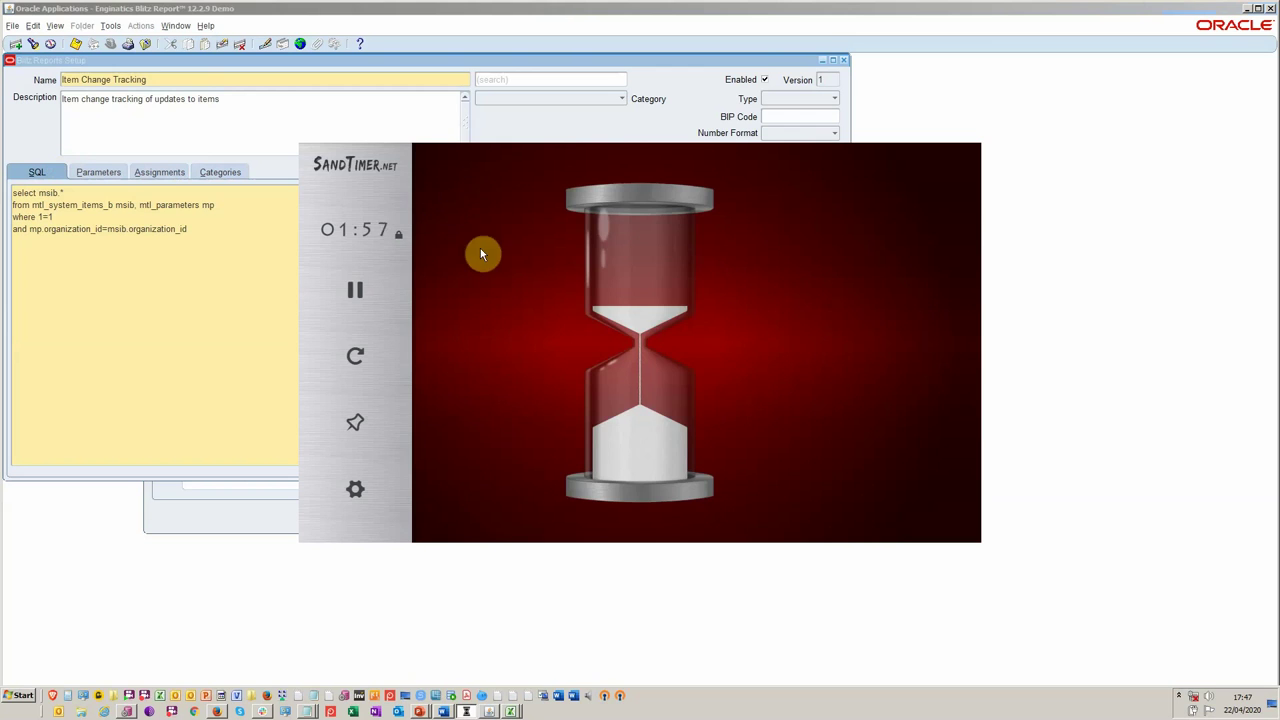
pyautogui.hotkey('alt', 'Tab')
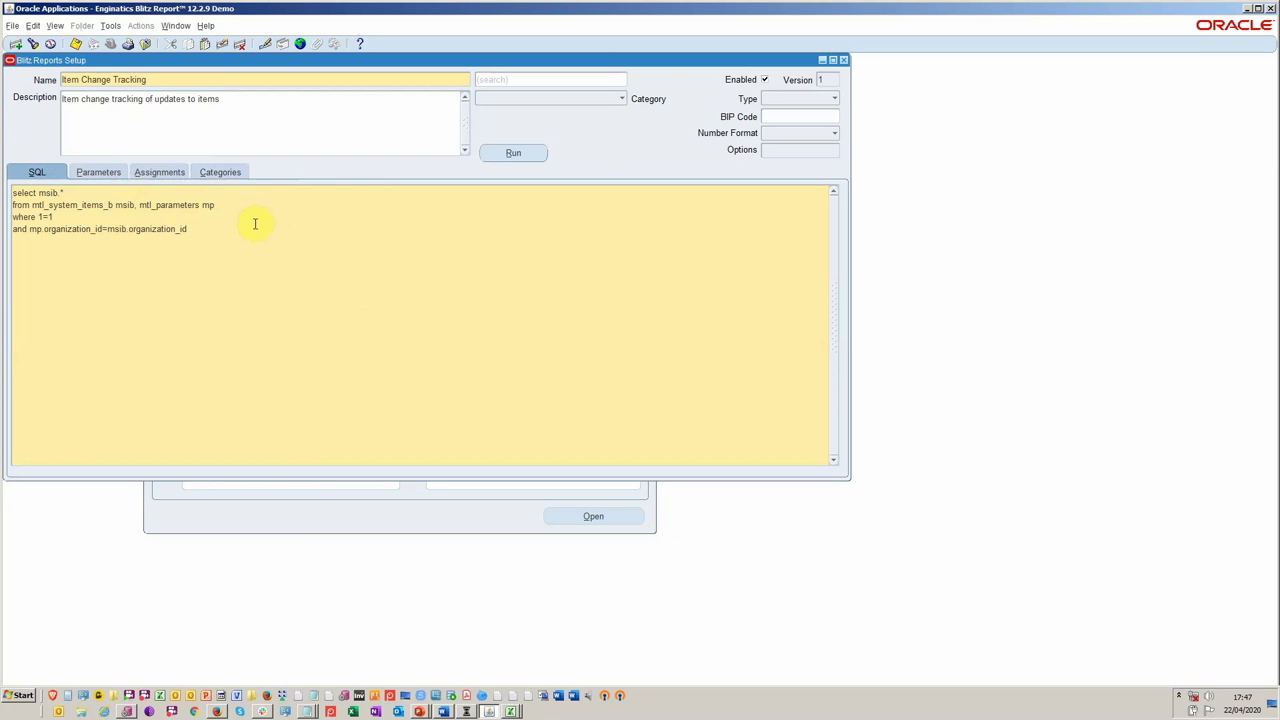
# Review the report's parameters and its user assignment, and close the report setup.
pyautogui.click(104, 173)
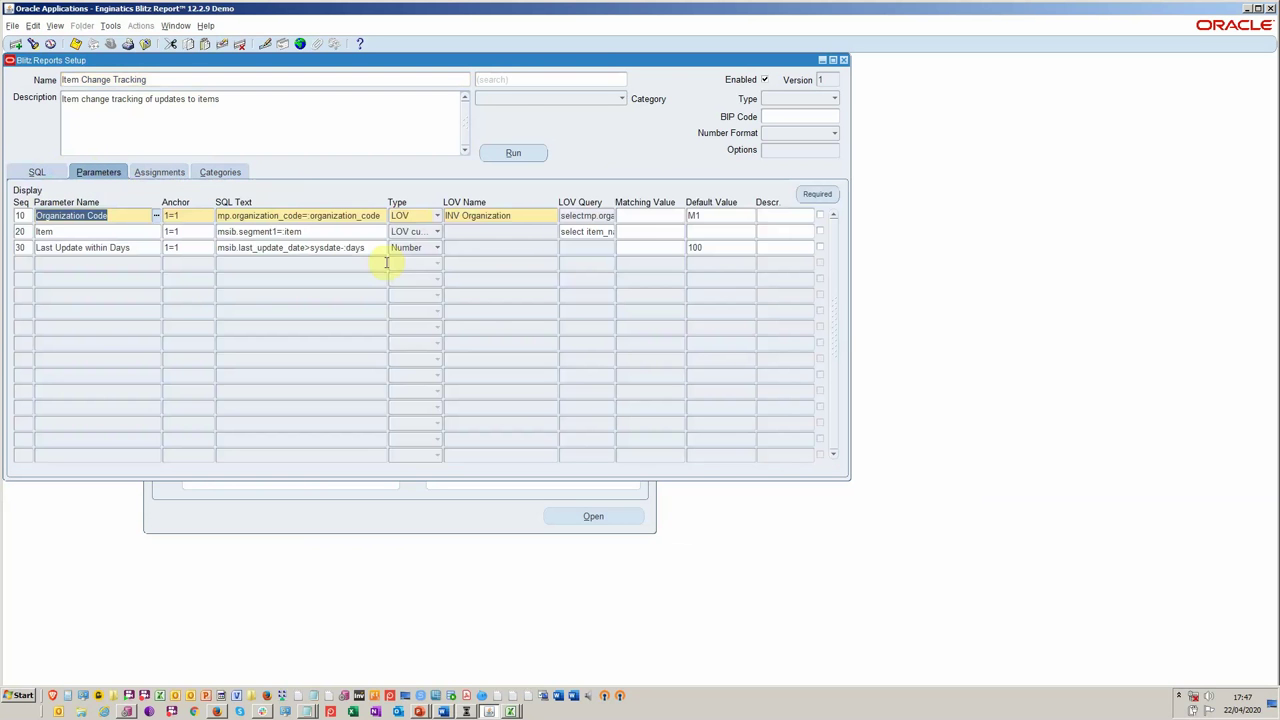
pyautogui.click(143, 247)
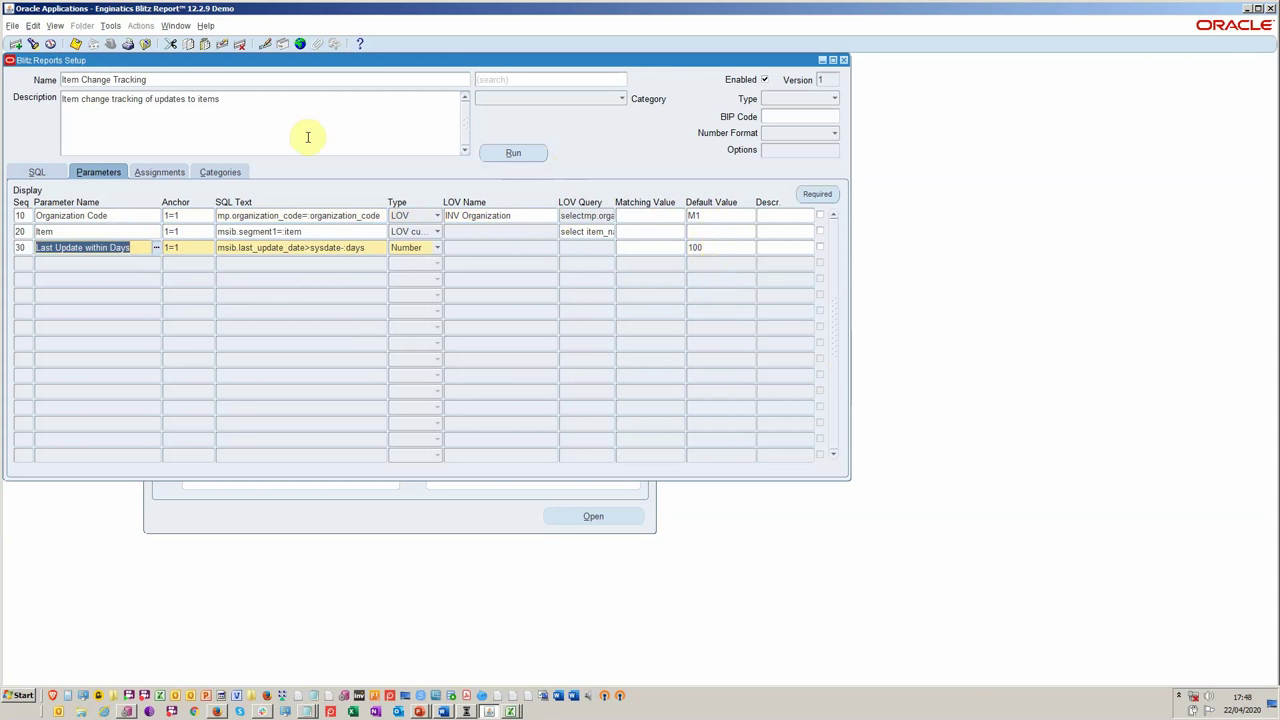
pyautogui.click(140, 172)
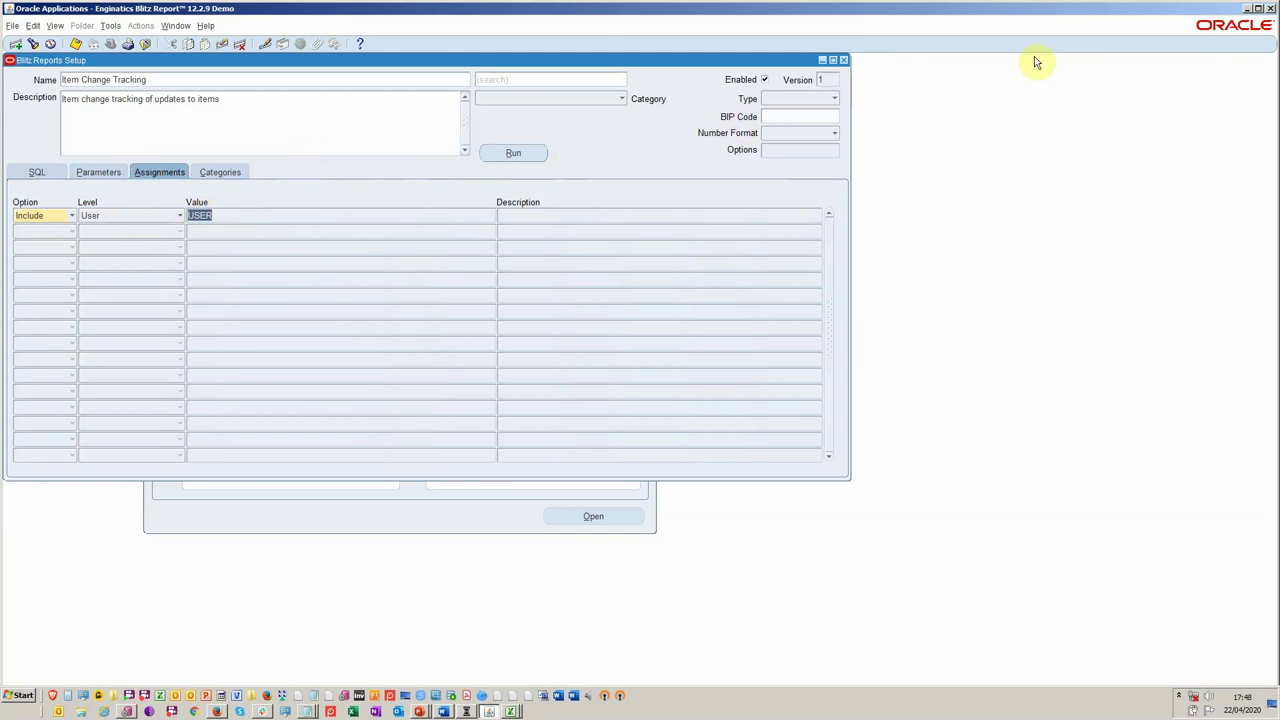
pyautogui.click(847, 59)
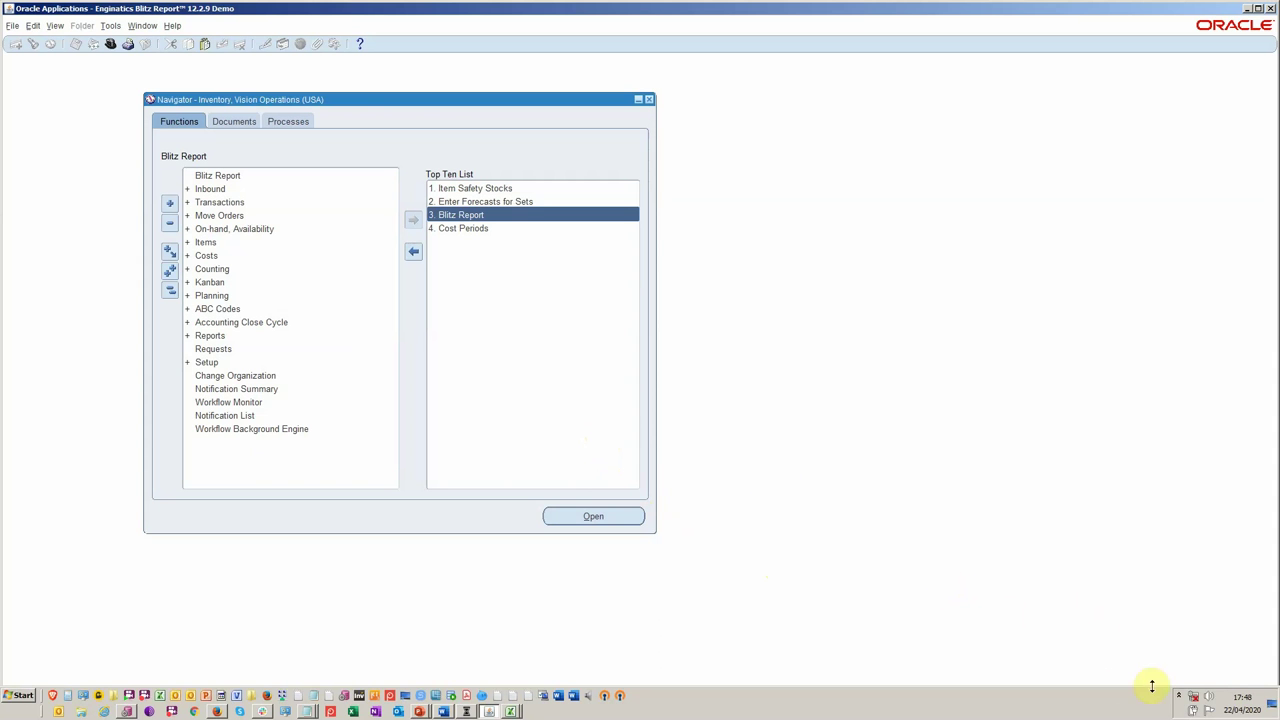
pyautogui.hotkey('alt', 'Tab')
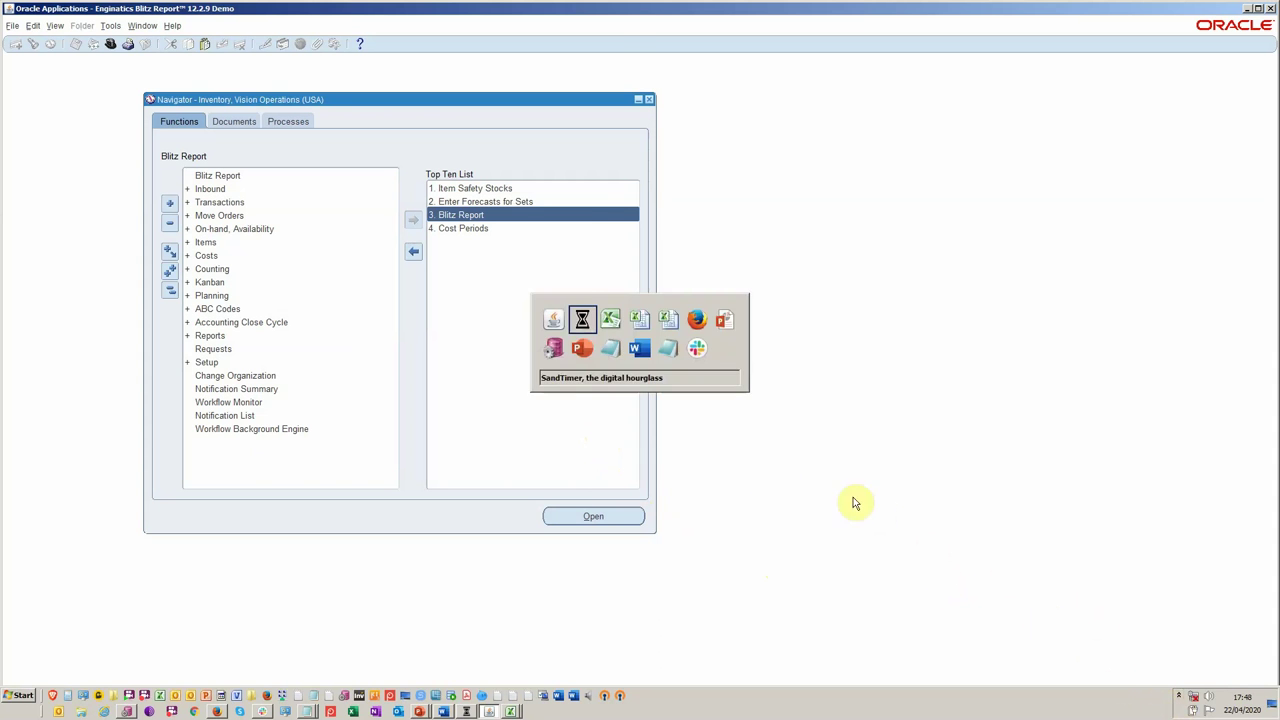
pyautogui.hotkey('alt', 'Tab')
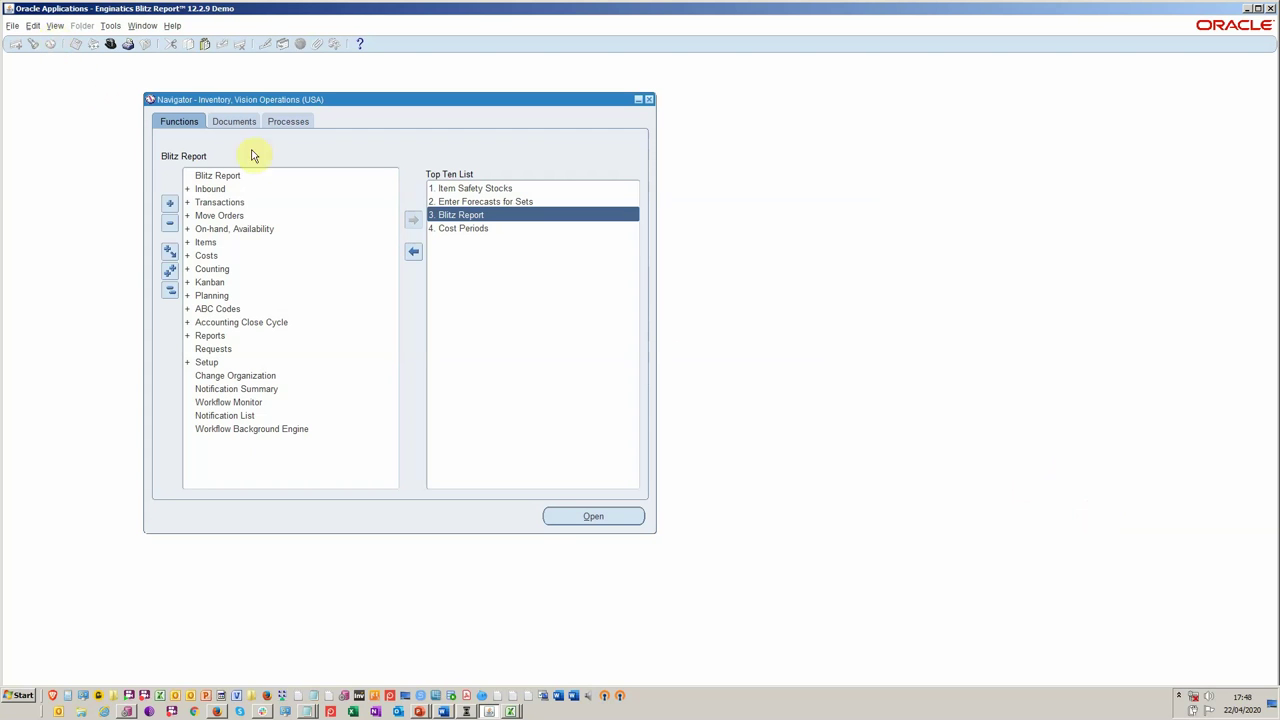
pyautogui.click(1178, 698)
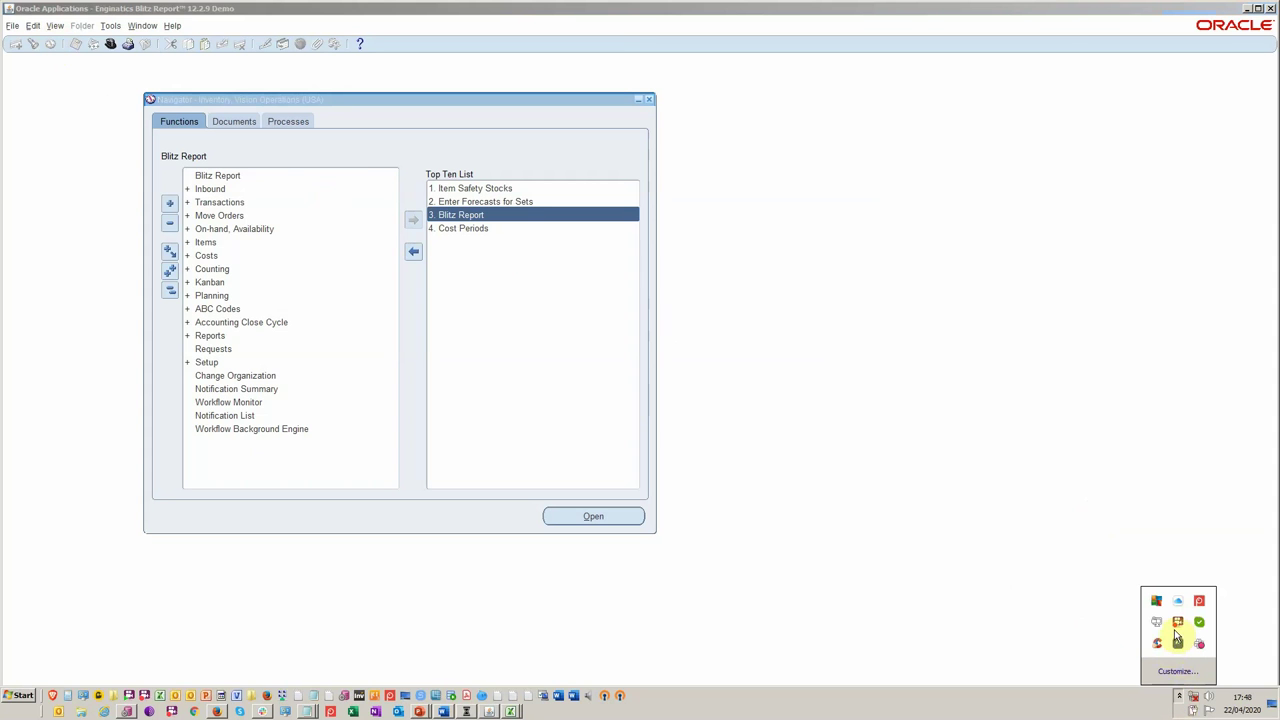
pyautogui.rightClick(1178, 623)
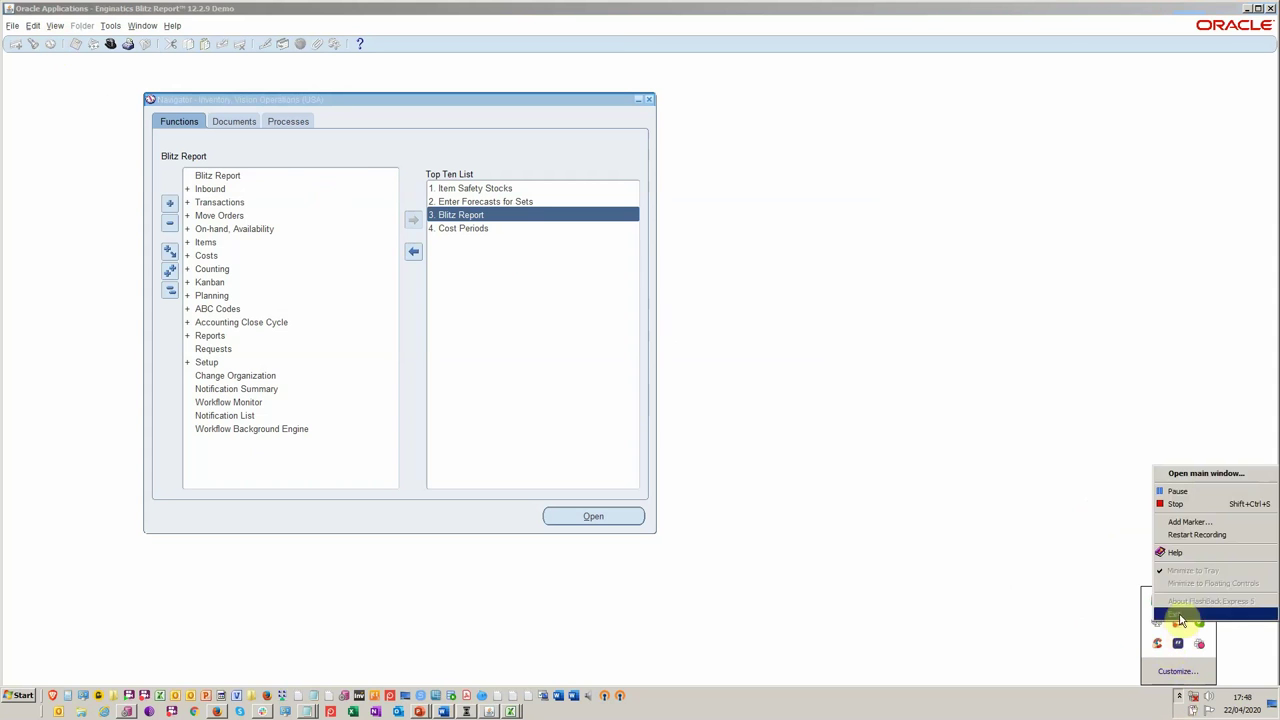